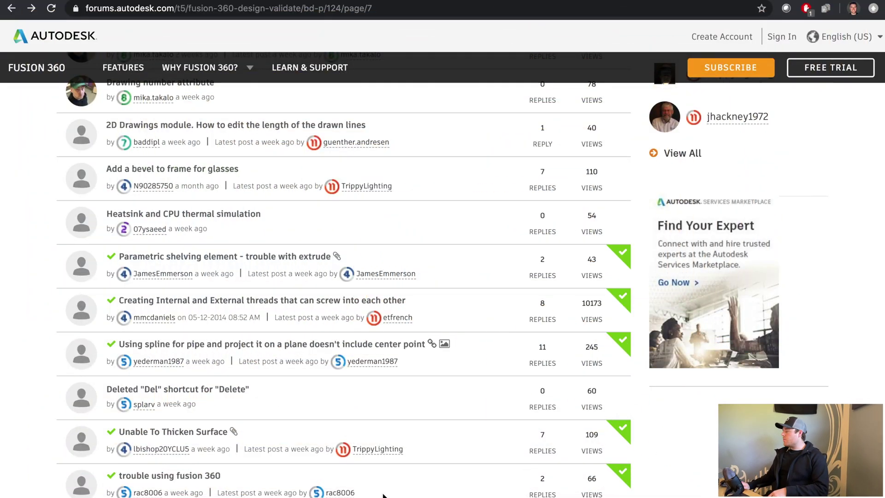
# Open the forum thread on mating internal and external threads and read the question and solution
pyautogui.click(275, 308)
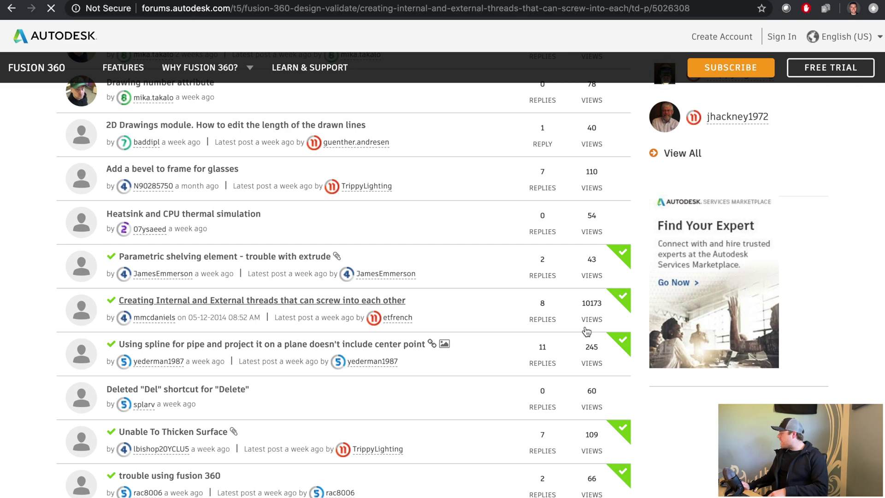
pyautogui.scroll(-2, 327, 278)
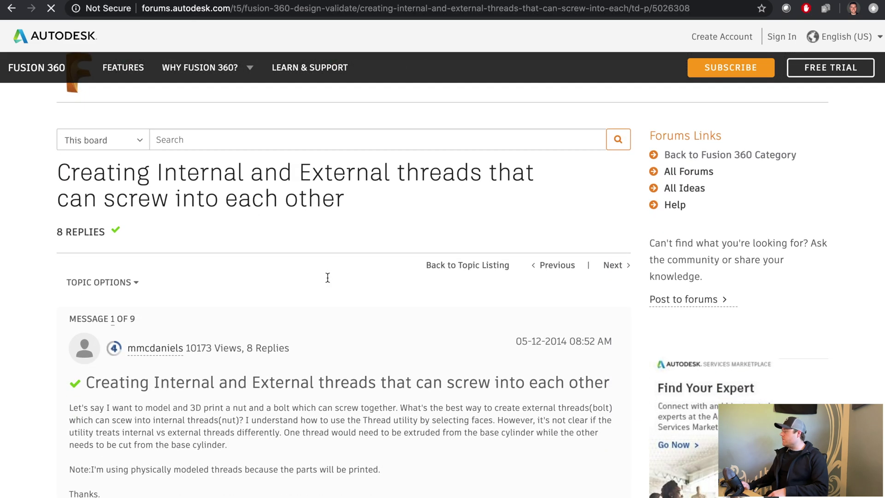
pyautogui.scroll(-2, 327, 277)
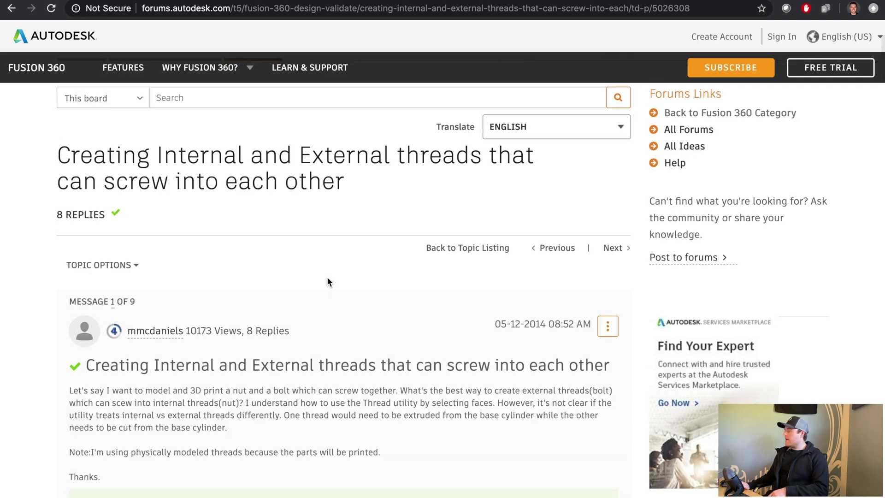
pyautogui.scroll(-1, 327, 278)
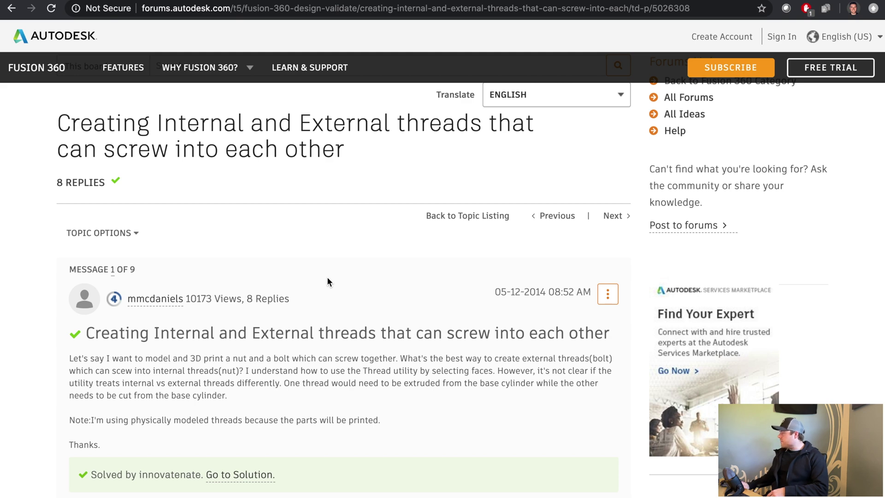
pyautogui.scroll(-1, 328, 282)
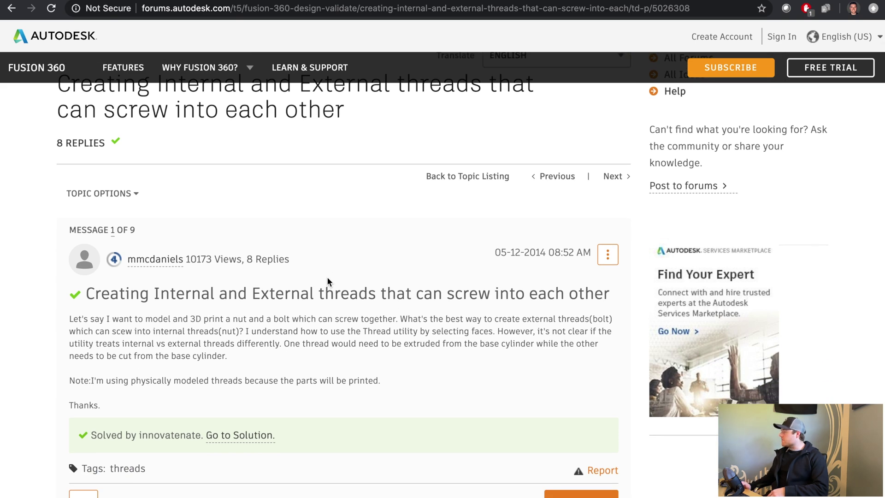
pyautogui.scroll(-2, 329, 282)
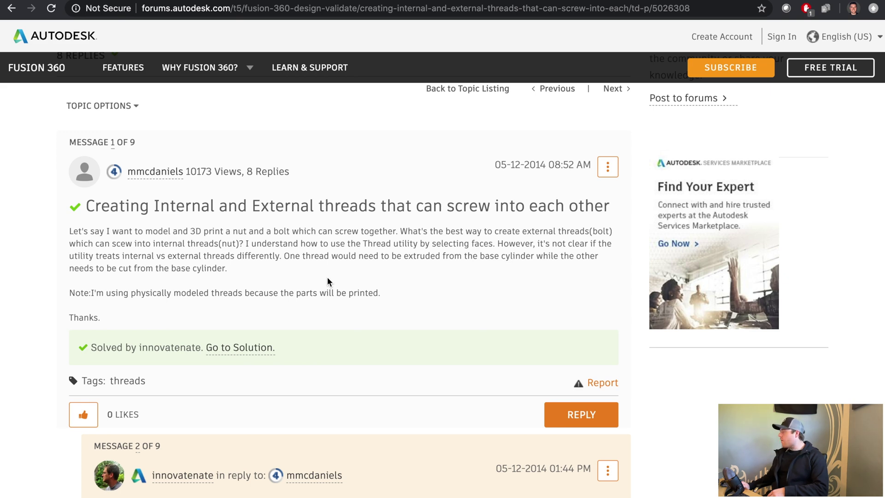
pyautogui.scroll(-1, 327, 280)
pyautogui.scroll(1, 328, 281)
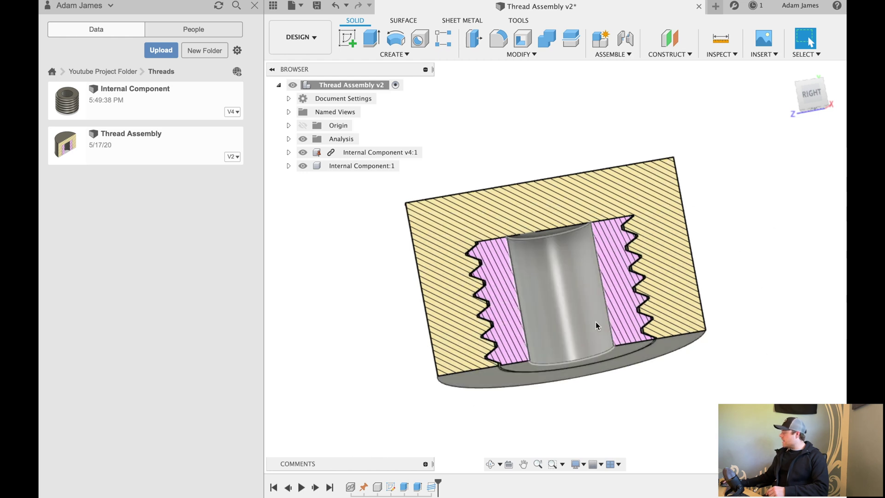
# Hide the existing section analysis cutaway so the full cap body shows
pyautogui.scroll(4, 523, 362)
pyautogui.scroll(-2, 523, 362)
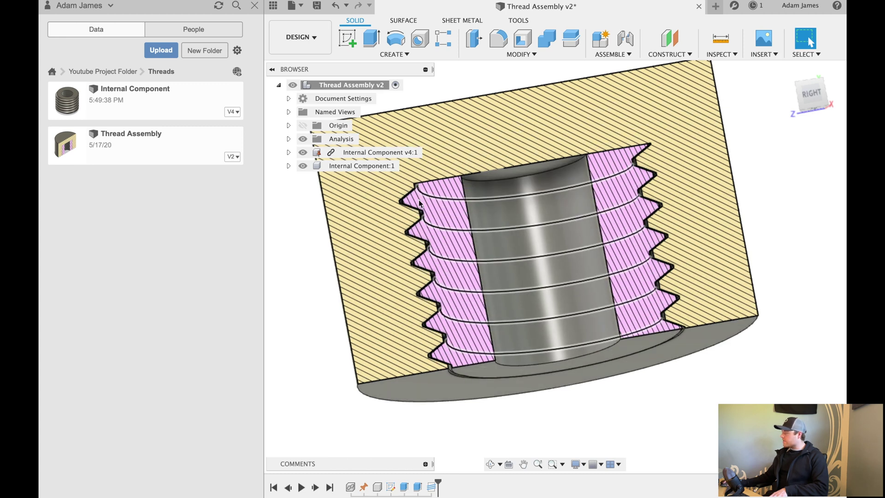
pyautogui.scroll(-3, 468, 366)
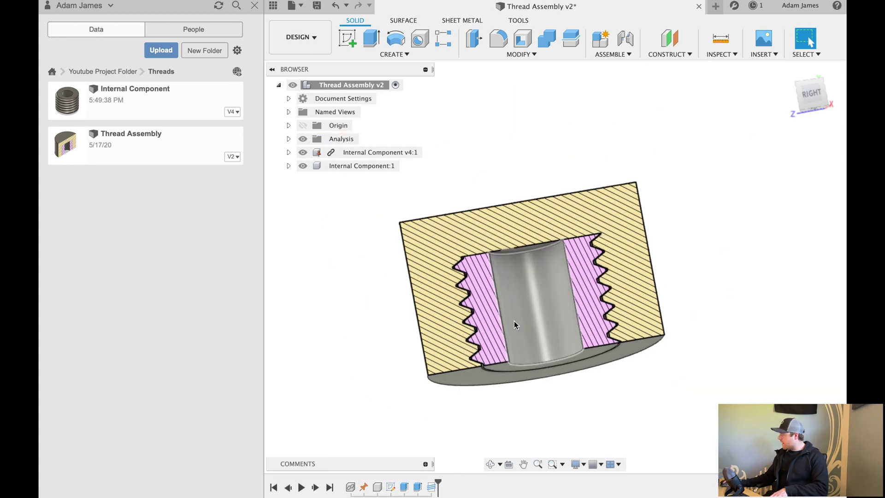
pyautogui.click(726, 55)
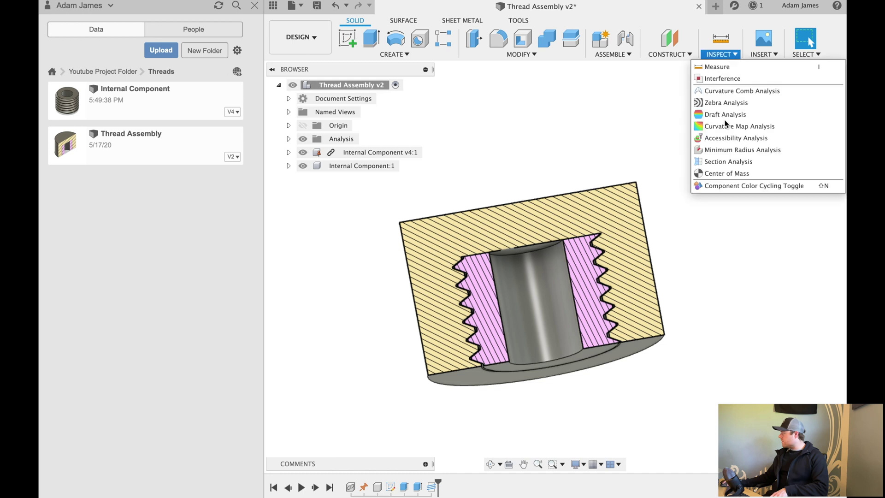
pyautogui.click(731, 164)
pyautogui.click(820, 171)
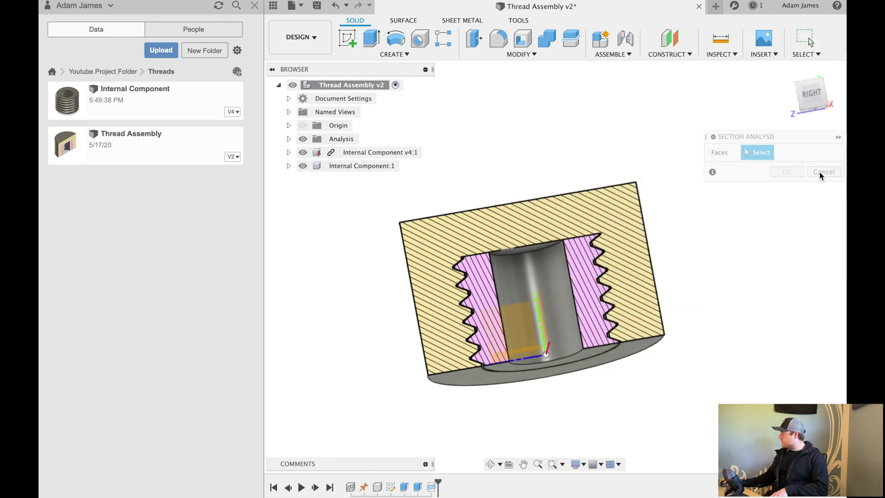
pyautogui.click(303, 140)
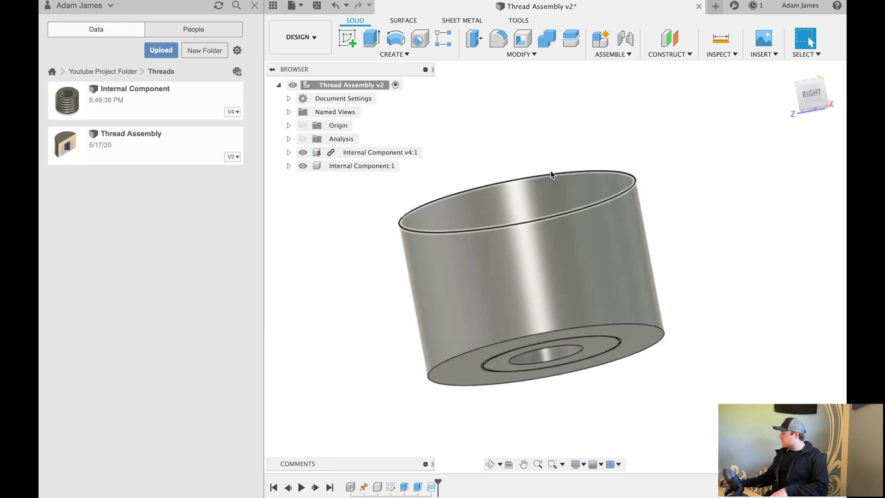
# Orbit and zoom around the bored end of the cap to inspect its threads
pyautogui.keyDown('shift'); pyautogui.moveTo(554, 233); pyautogui.dragTo(595, 261, button='middle'); pyautogui.keyUp('shift')
pyautogui.scroll(10, 594, 261)
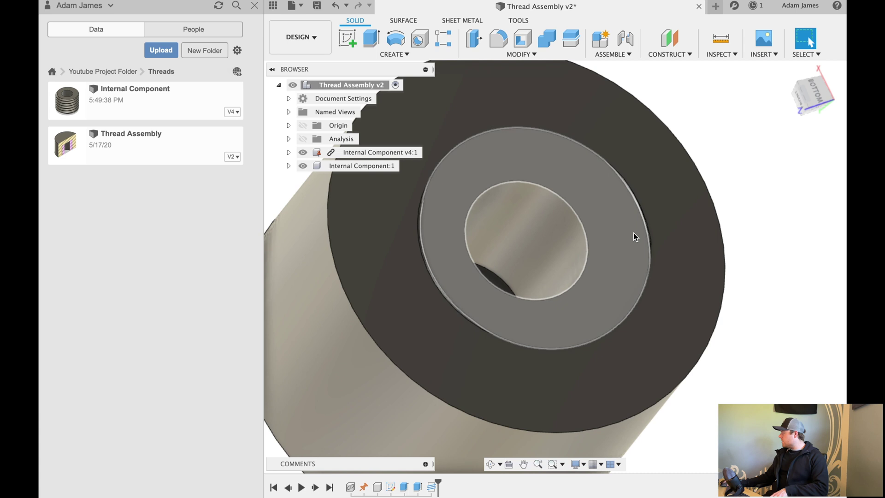
pyautogui.keyDown('shift'); pyautogui.moveTo(640, 237); pyautogui.dragTo(623, 245, button='middle'); pyautogui.keyUp('shift')
pyautogui.scroll(-5, 713, 241)
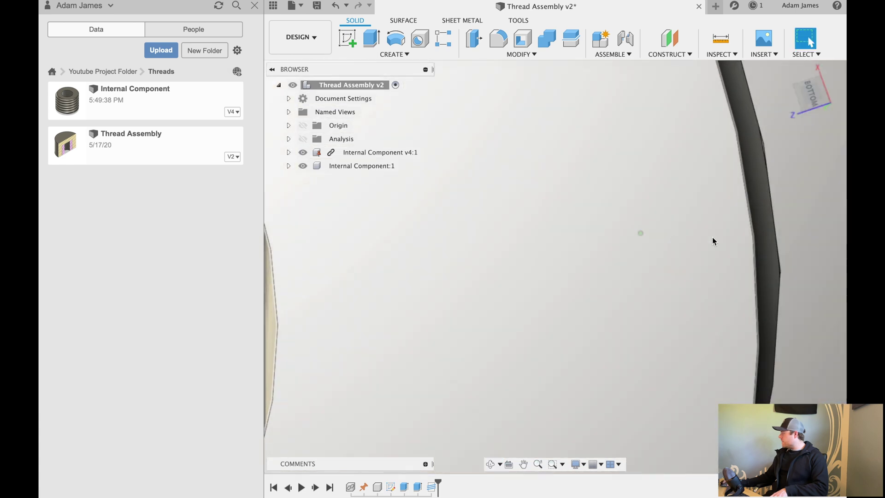
pyautogui.scroll(-5, 683, 173)
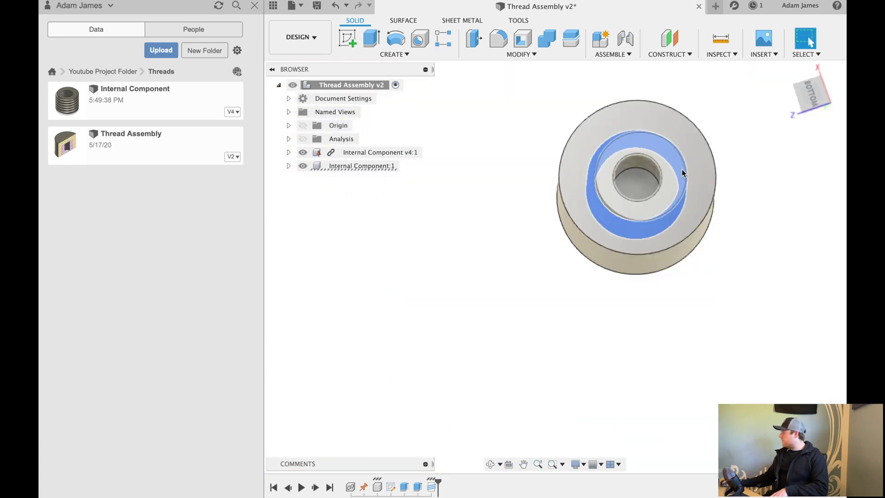
pyautogui.keyDown('shift'); pyautogui.moveTo(683, 174); pyautogui.dragTo(692, 122, button='middle'); pyautogui.keyUp('shift')
pyautogui.scroll(3, 559, 200)
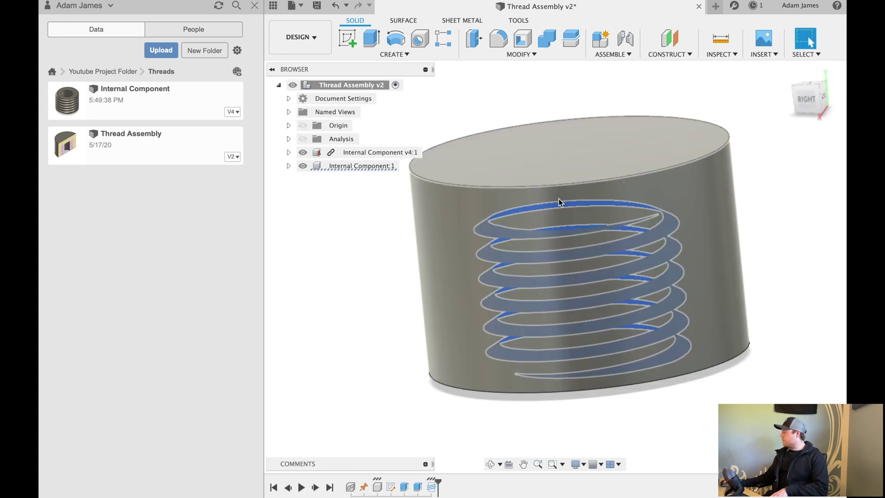
pyautogui.scroll(-3, 543, 237)
pyautogui.scroll(2, 515, 256)
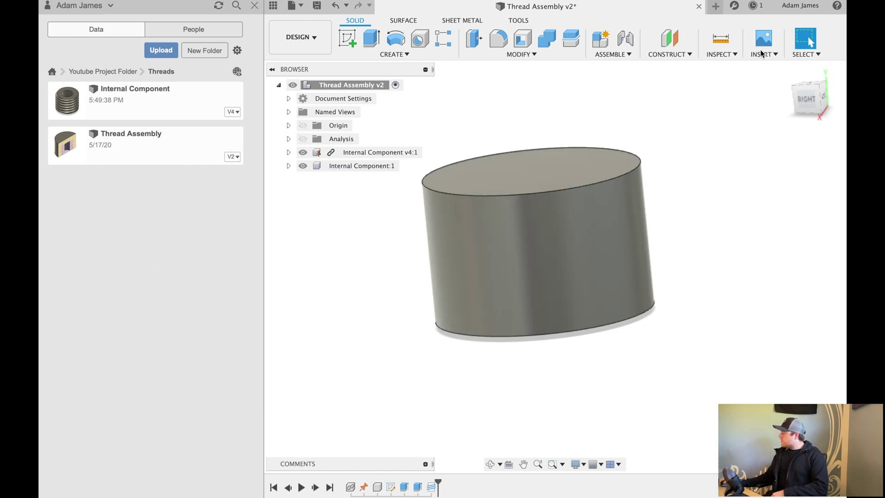
# Create a blank design and save it under the name 'Internal Component 2'
pyautogui.click(718, 11)
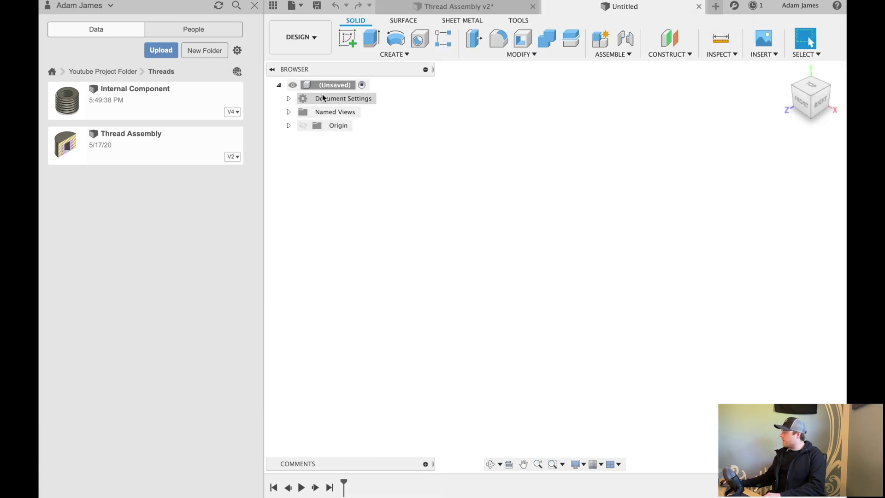
pyautogui.click(317, 6)
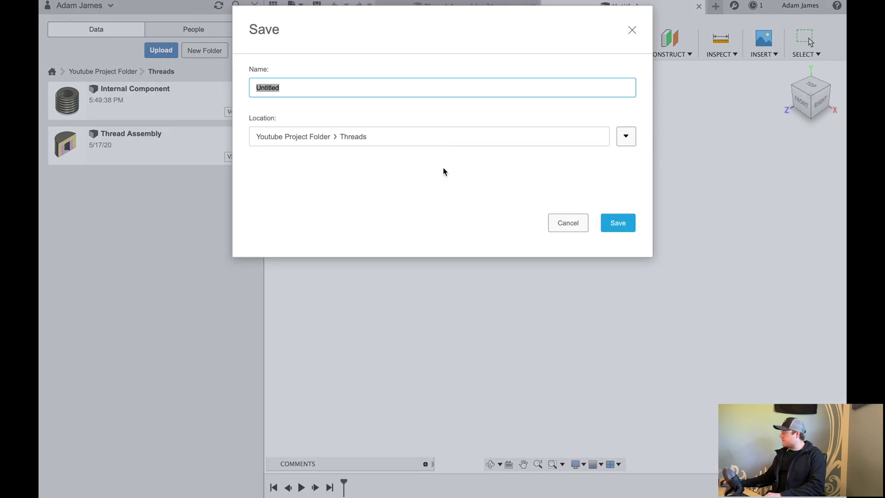
pyautogui.write('i')
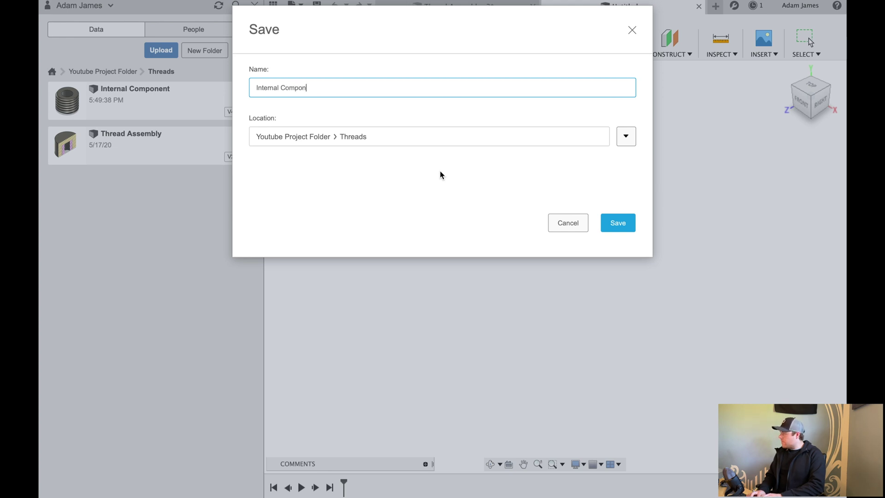
pyautogui.write('nternal Component 2')
pyautogui.press('Return')
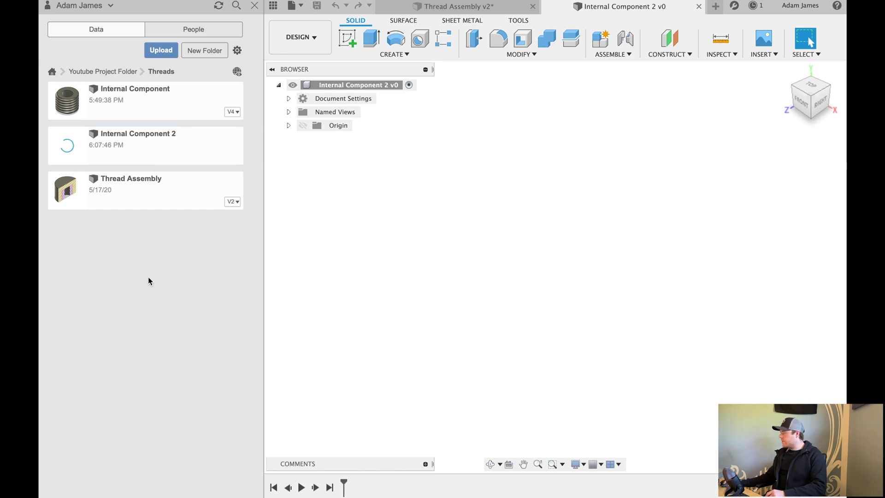
# Start a sketch on the horizontal origin plane and draw a circle centred at the origin
pyautogui.click(348, 38)
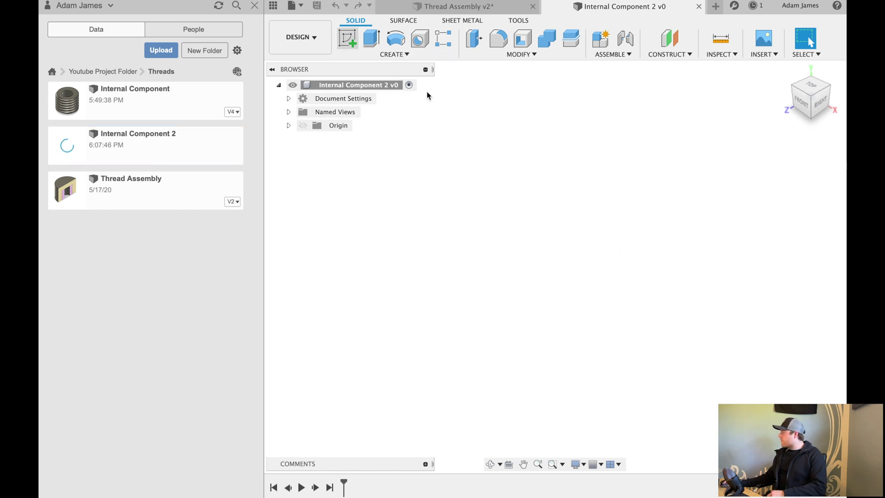
pyautogui.click(345, 41)
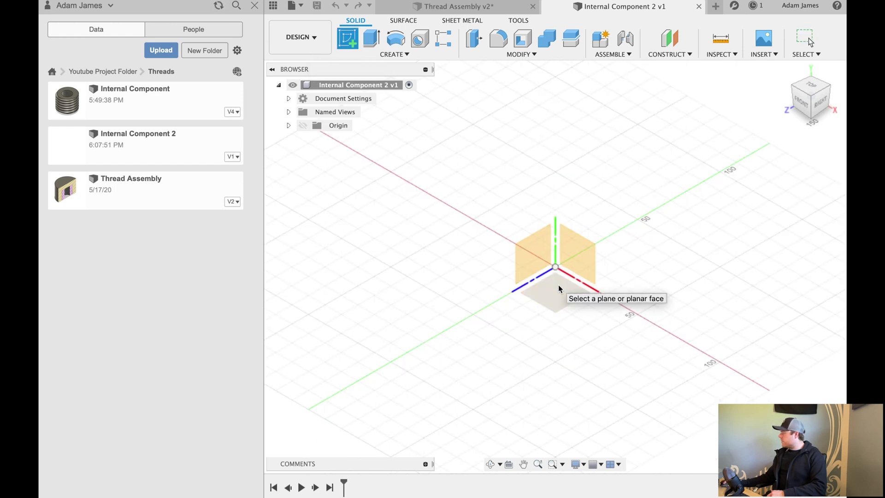
pyautogui.click(559, 288)
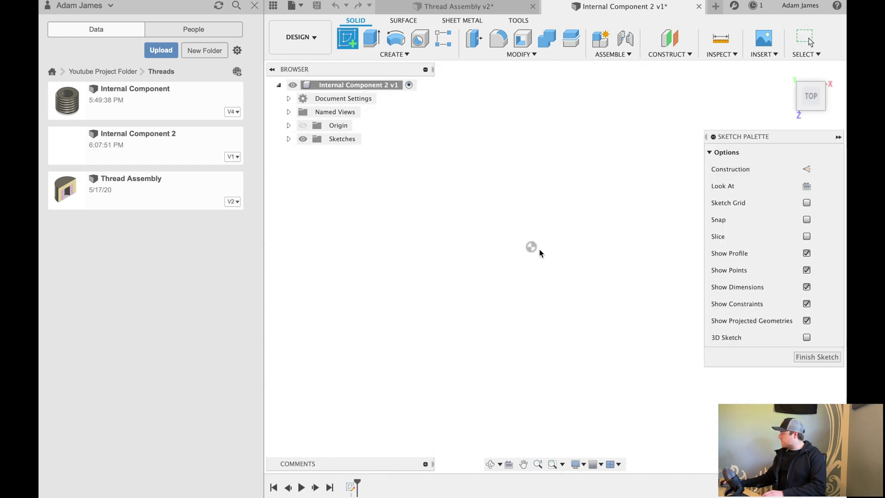
pyautogui.press('c')
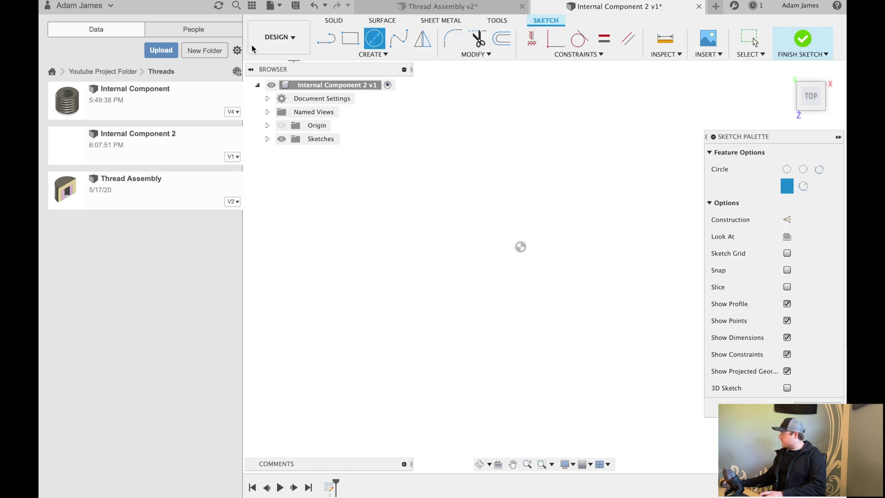
pyautogui.click(419, 248)
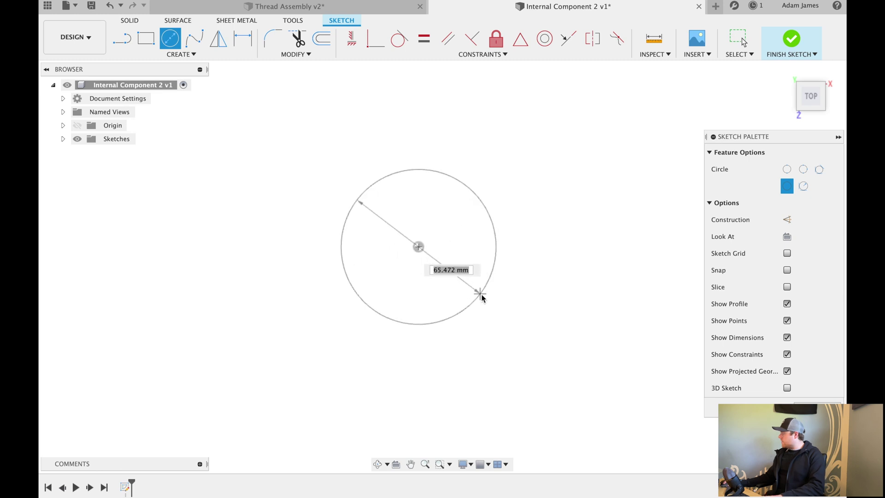
pyautogui.click(482, 298)
pyautogui.press('Escape')
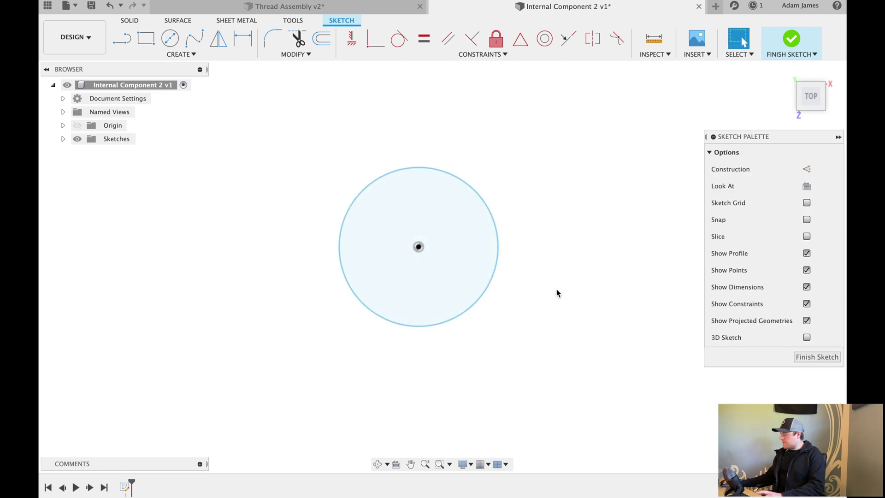
# Dimension the outer circle to a 50 mm diameter
pyautogui.press('d')
pyautogui.click(506, 238)
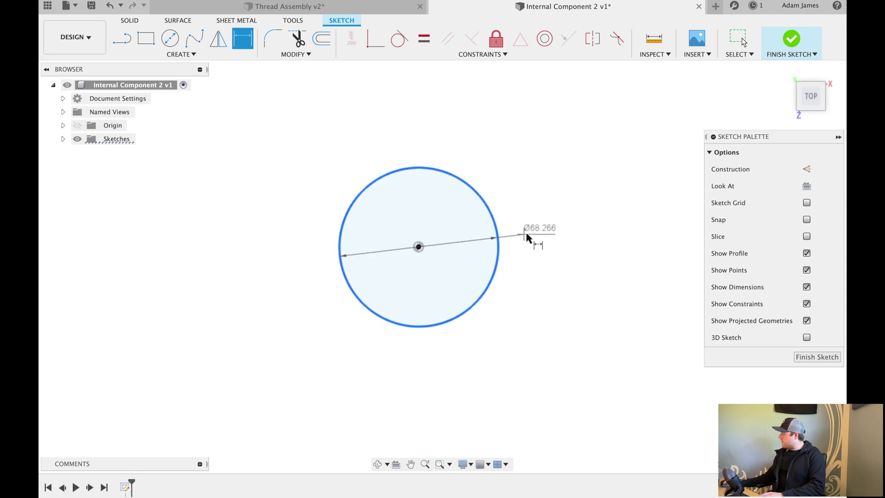
pyautogui.click(527, 234)
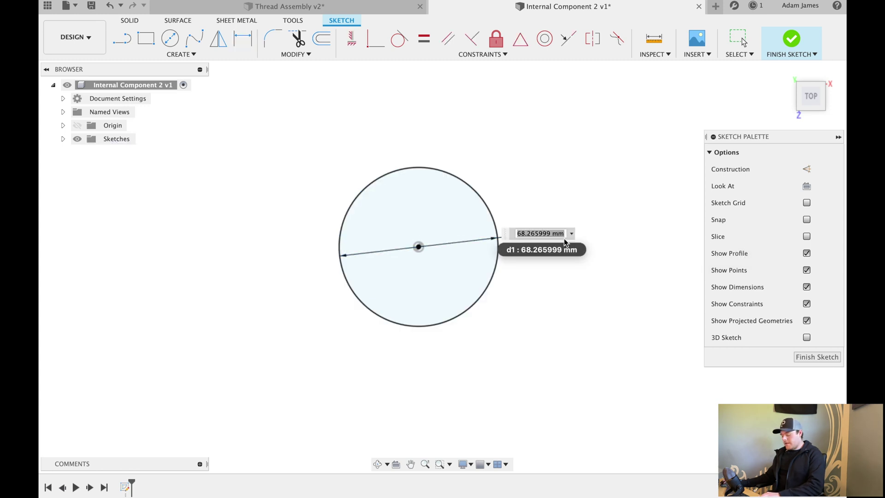
pyautogui.write('50')
pyautogui.press('Return')
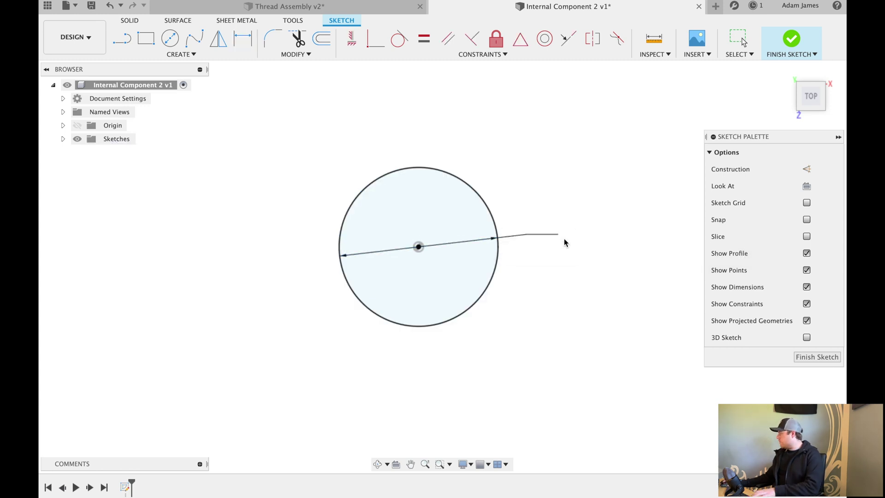
pyautogui.press('Escape')
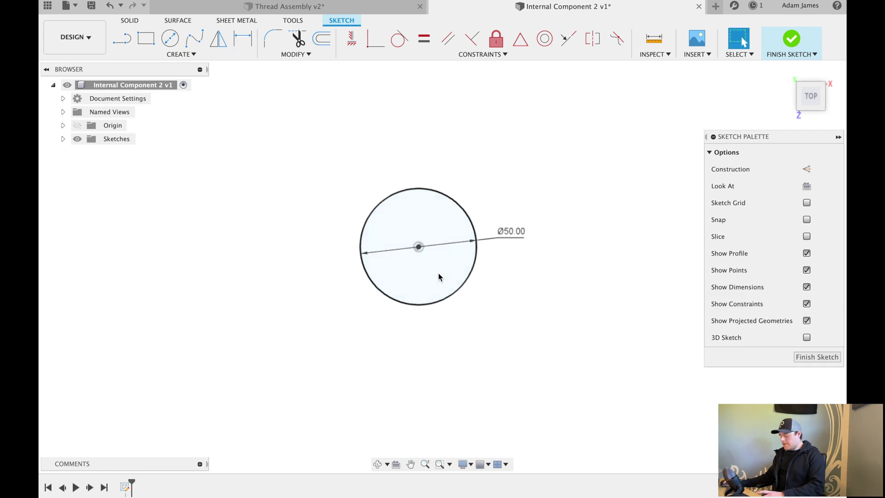
# Draw a concentric inner circle, dimension it to 20 mm, and finish the sketch
pyautogui.press('c')
pyautogui.click(419, 248)
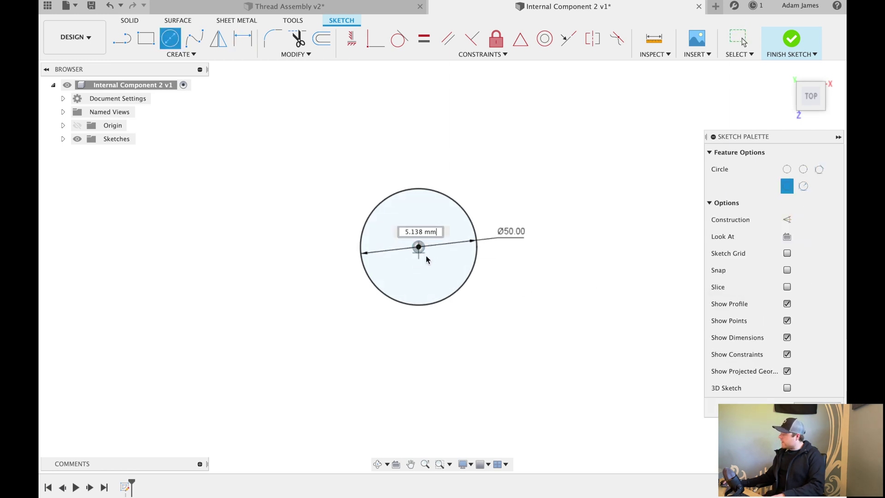
pyautogui.click(439, 262)
pyautogui.press('Escape')
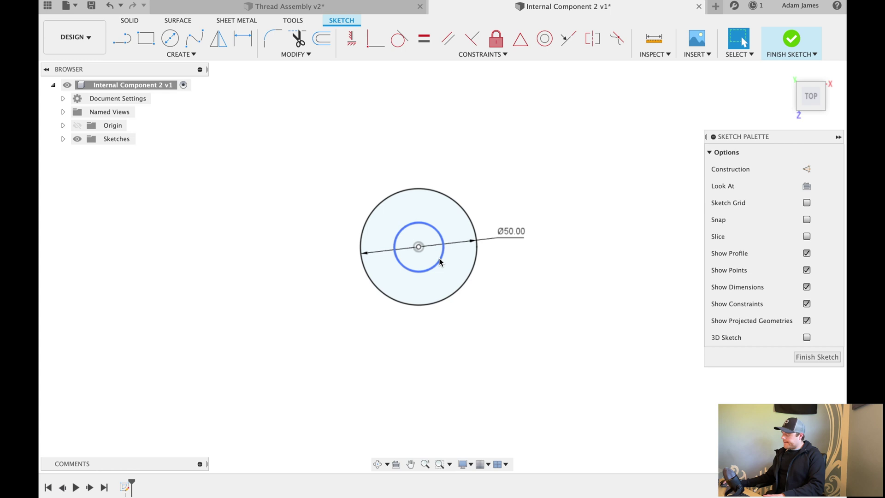
pyautogui.press('d')
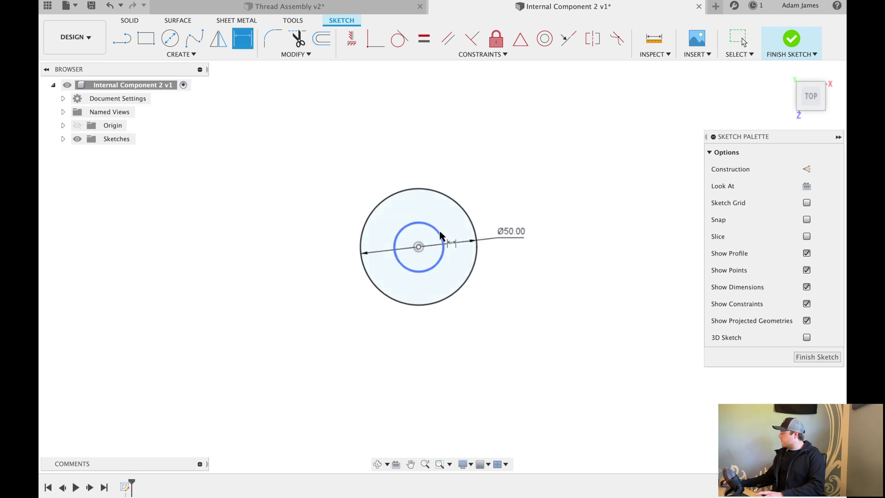
pyautogui.click(443, 239)
pyautogui.click(518, 208)
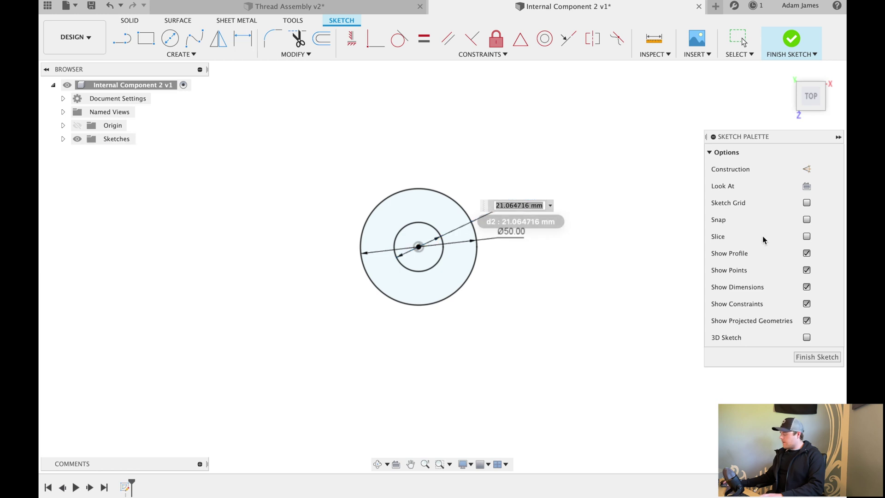
pyautogui.write('16')
pyautogui.press('Return')
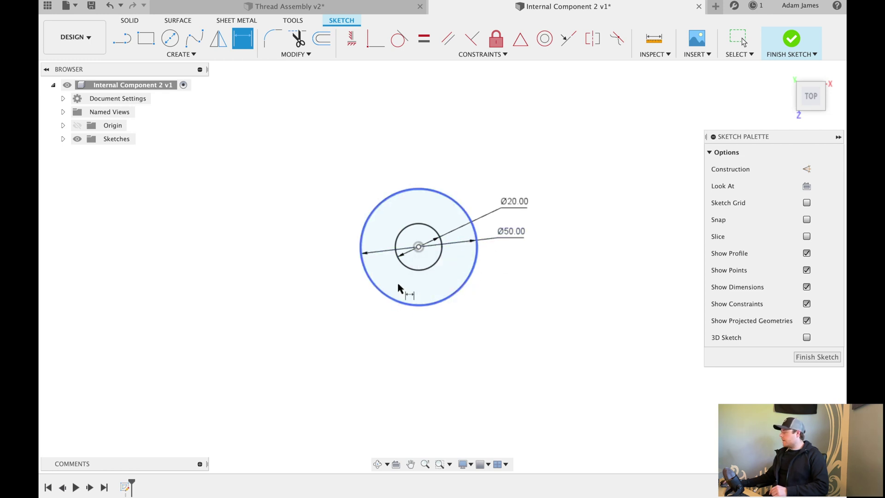
pyautogui.click(817, 358)
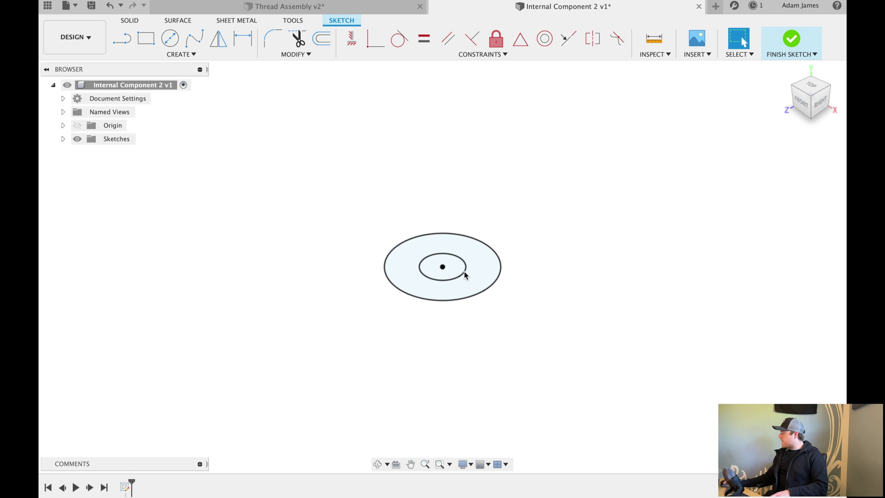
# Select the ring profile between the two circles and extrude it upward
pyautogui.click(482, 257)
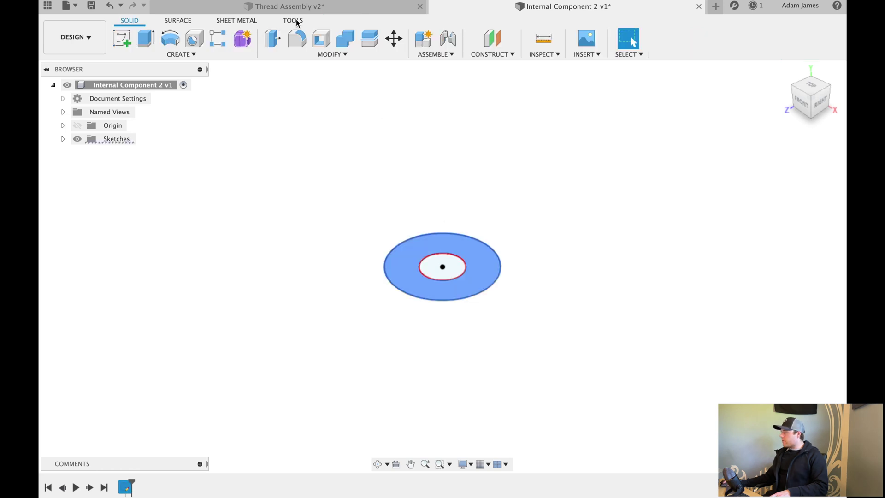
pyautogui.click(144, 39)
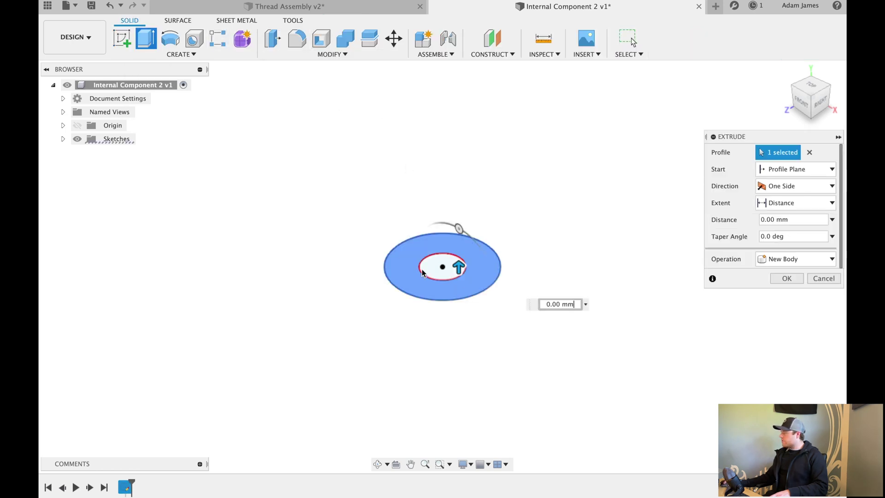
pyautogui.moveTo(459, 268); pyautogui.dragTo(458, 172)
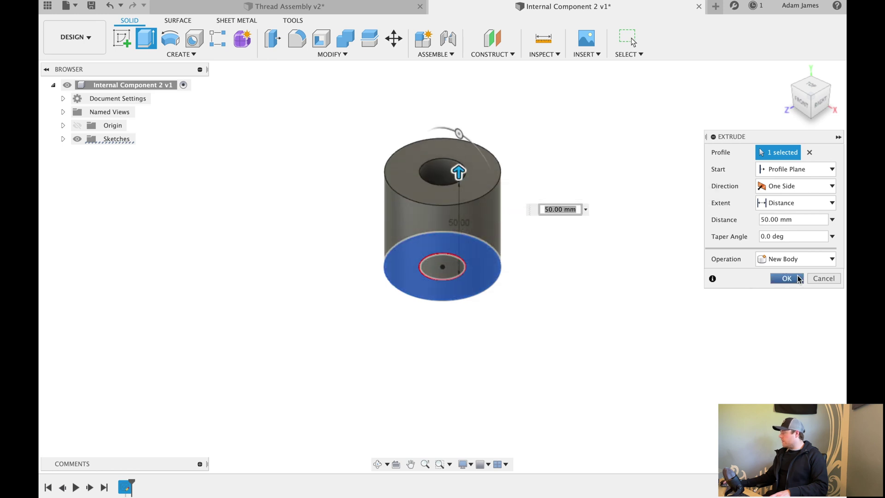
# Extrude the ring 40 mm, then add a full-length M50x4 ISO Metric thread to its outer face
pyautogui.write('40')
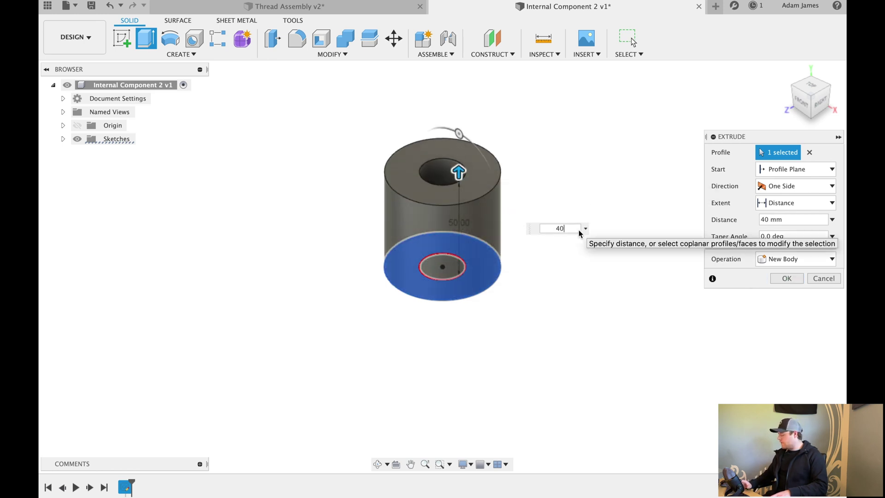
pyautogui.press('Return')
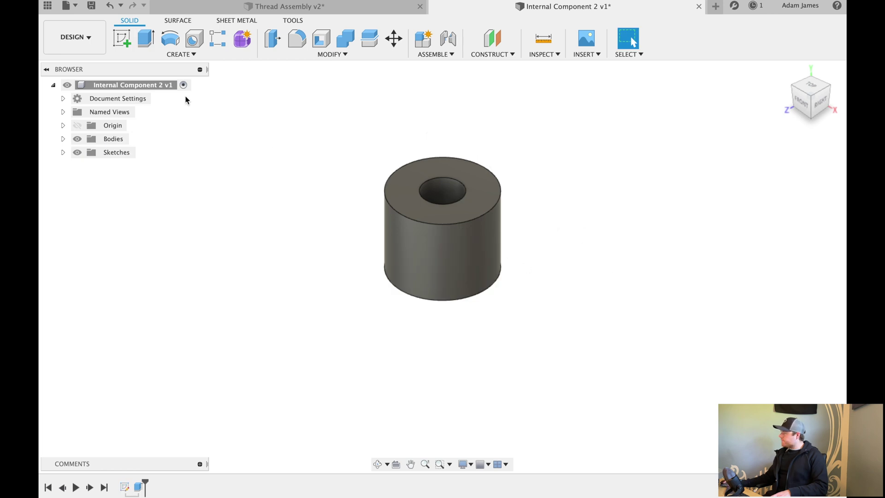
pyautogui.click(178, 55)
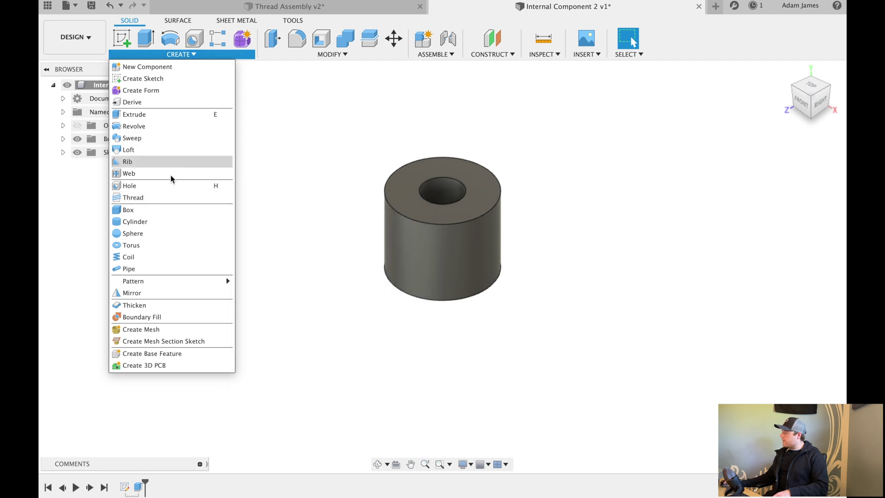
pyautogui.click(148, 199)
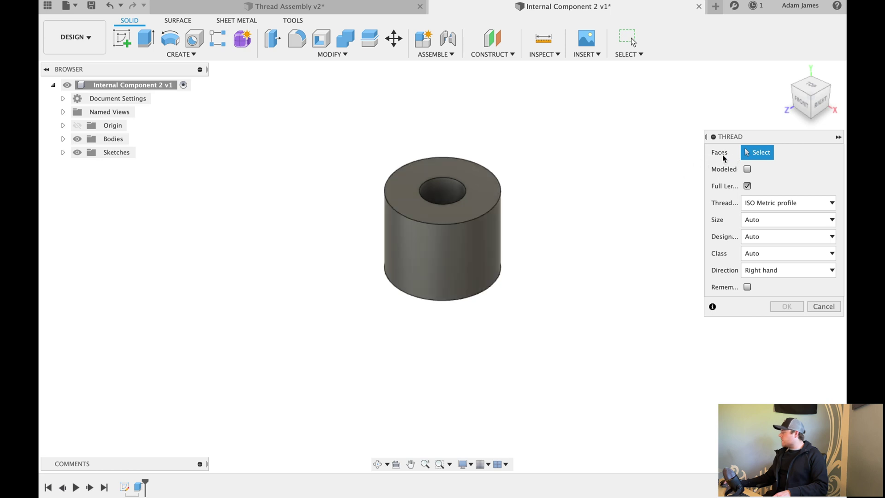
pyautogui.click(472, 233)
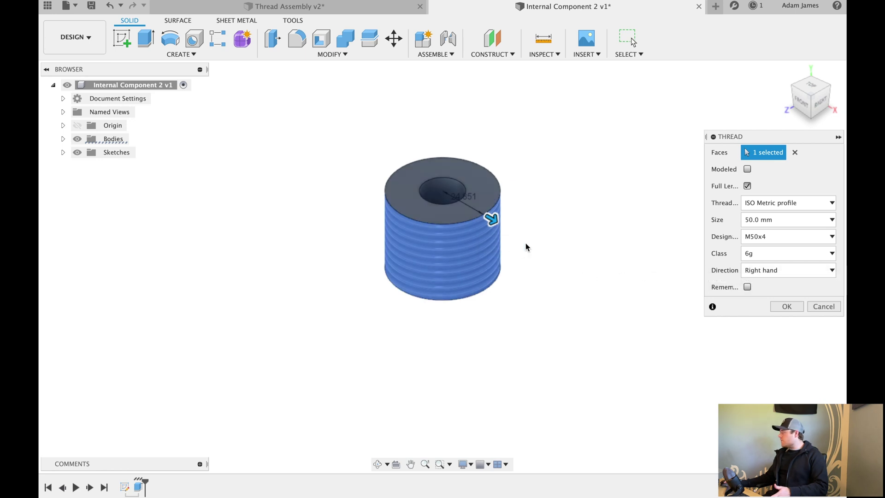
pyautogui.click(787, 306)
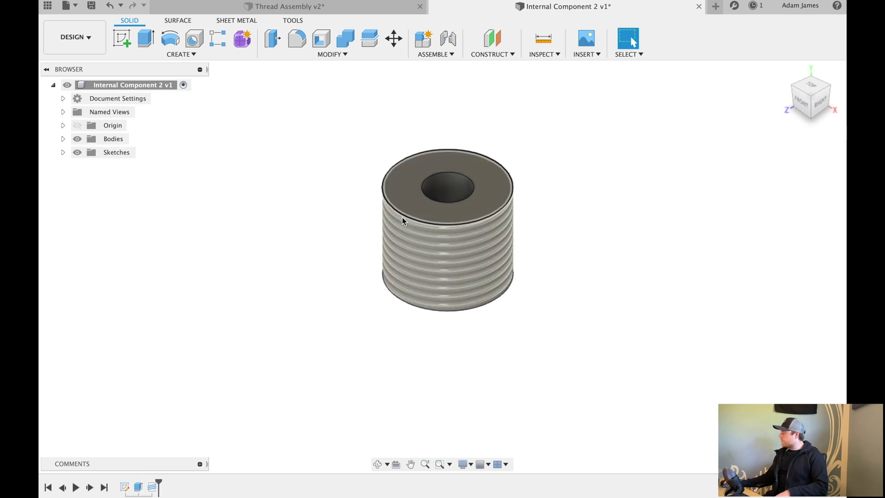
pyautogui.scroll(5, 429, 208)
pyautogui.moveTo(514, 248)
pyautogui.keyDown('shift'); pyautogui.mouseDown(button='middle')
pyautogui.moveTo(520, 235)
pyautogui.moveTo(518, 251)
pyautogui.mouseUp(button='middle'); pyautogui.keyUp('shift')
pyautogui.scroll(5, 575, 170)
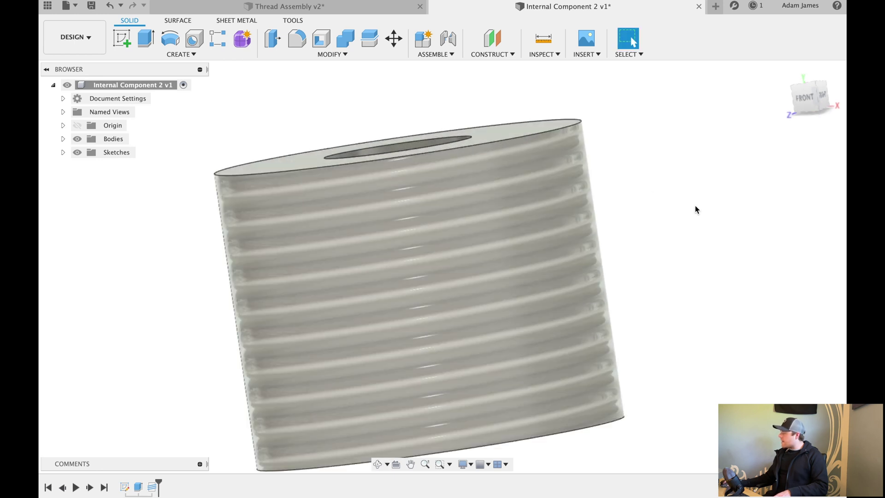
pyautogui.scroll(-2, 695, 209)
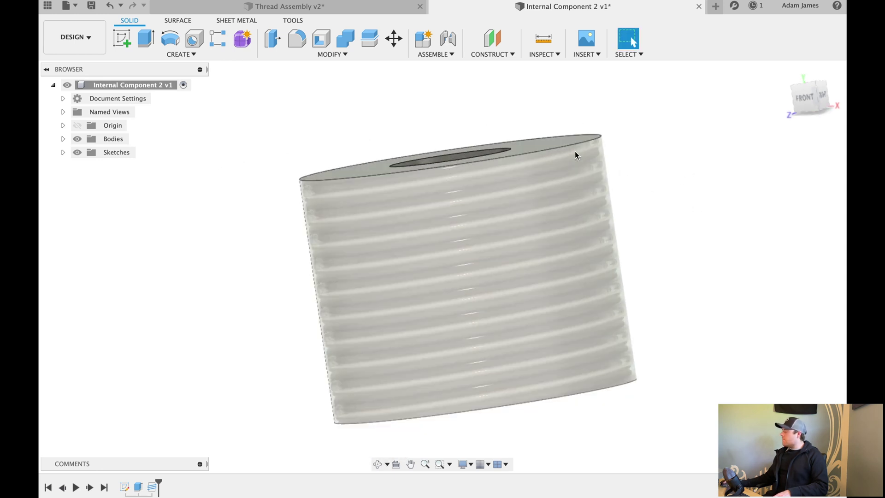
pyautogui.scroll(1, 602, 159)
pyautogui.scroll(-2, 652, 210)
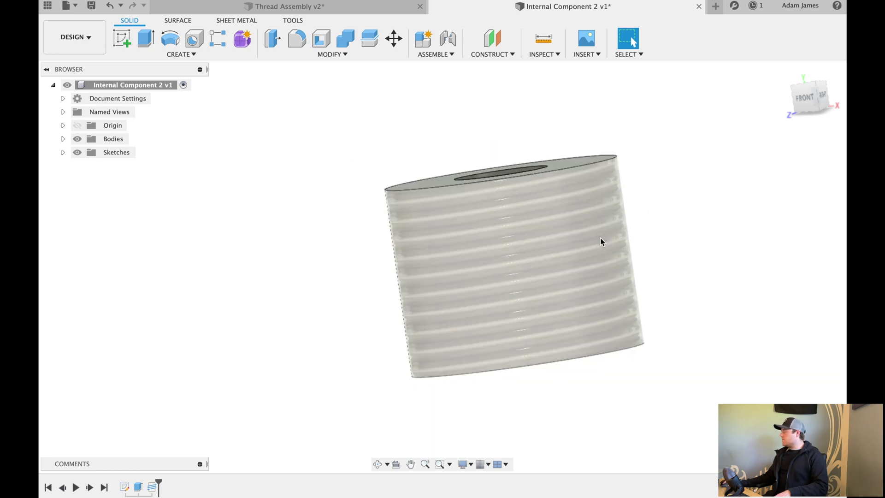
pyautogui.keyDown('shift'); pyautogui.moveTo(601, 241); pyautogui.dragTo(646, 219, button='middle'); pyautogui.keyUp('shift')
pyautogui.scroll(3, 639, 209)
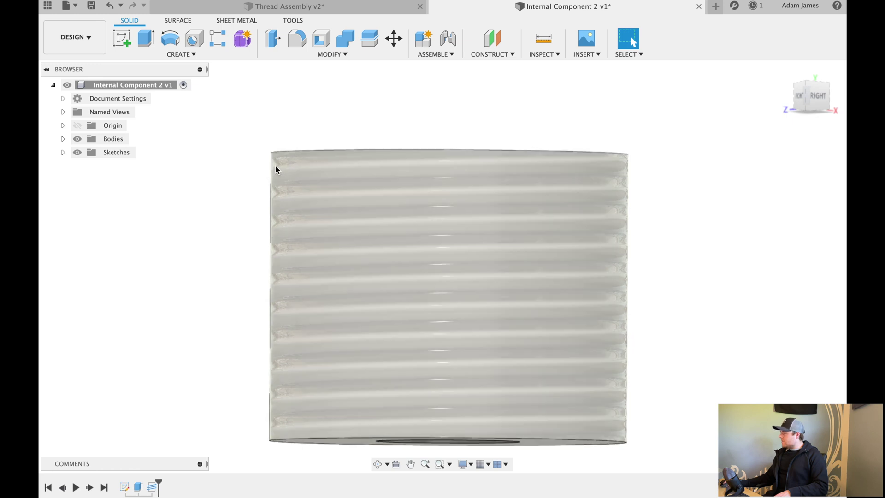
pyautogui.keyDown('shift'); pyautogui.moveTo(277, 177); pyautogui.dragTo(278, 180, button='middle'); pyautogui.keyUp('shift')
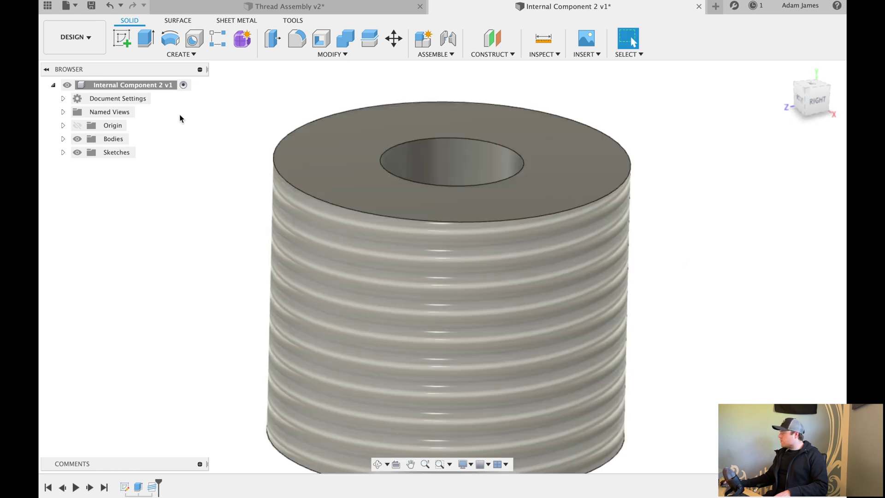
pyautogui.click(184, 54)
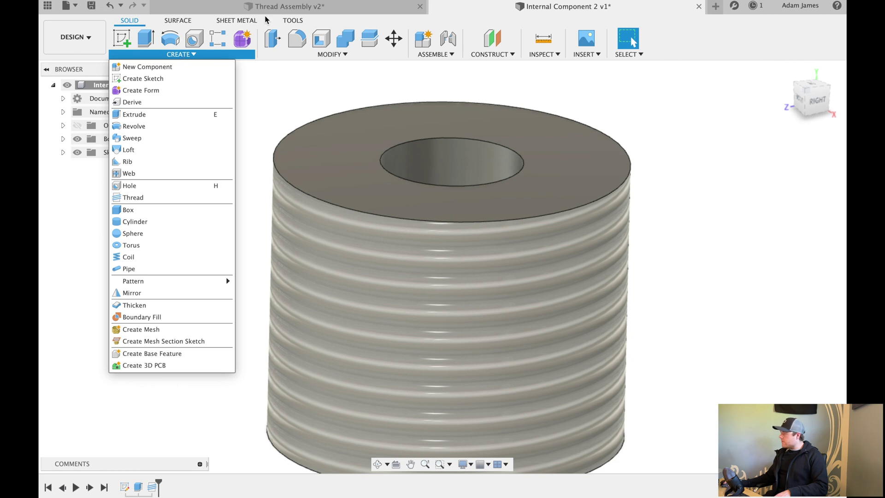
# Start 3D Print preparation with sending to a print utility turned off
pyautogui.click(75, 6)
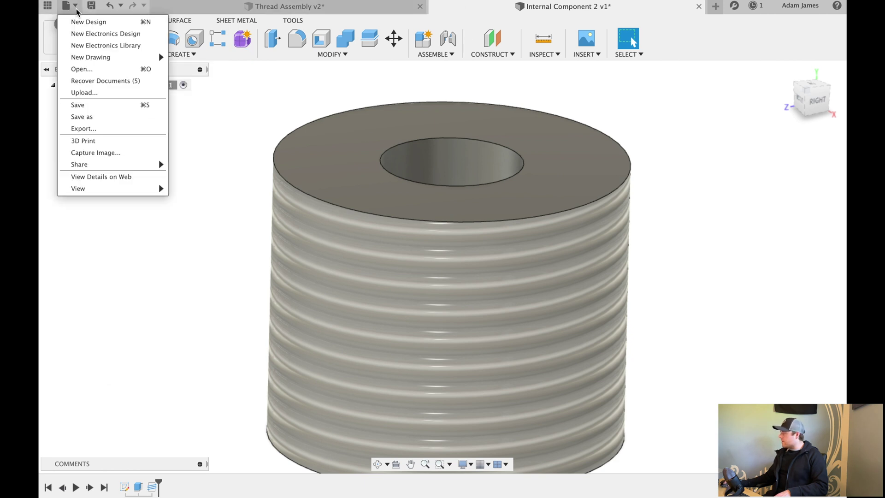
pyautogui.click(80, 141)
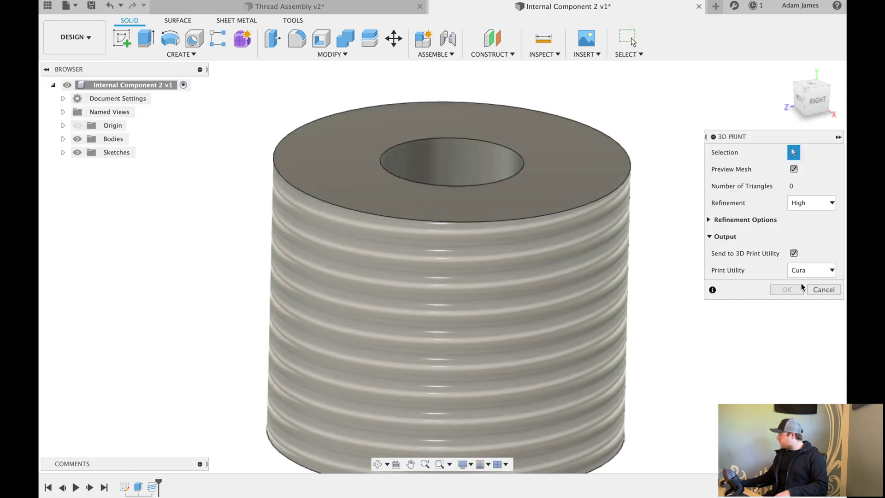
pyautogui.click(794, 253)
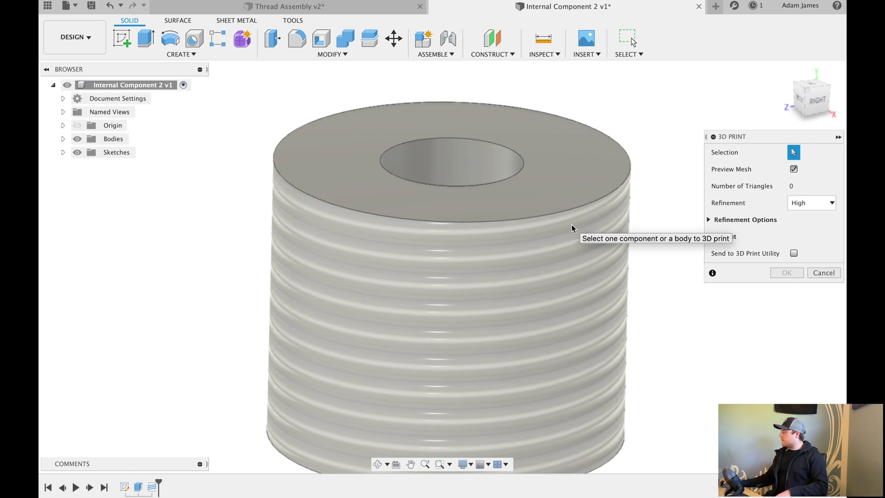
# Select the body, inspect its toothless High-refinement mesh, confirm, and cancel the STL save
pyautogui.click(587, 209)
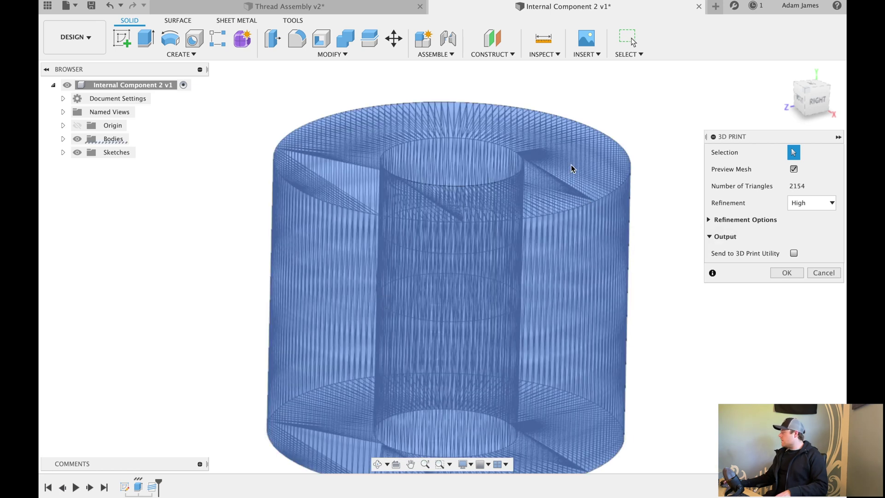
pyautogui.scroll(-3, 555, 170)
pyautogui.keyDown('shift'); pyautogui.moveTo(556, 170); pyautogui.dragTo(549, 266, button='middle'); pyautogui.keyUp('shift')
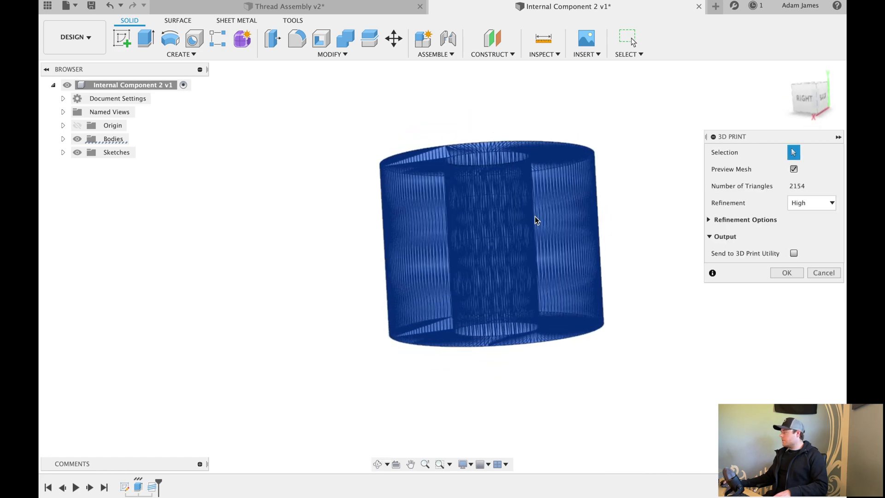
pyautogui.scroll(5, 533, 198)
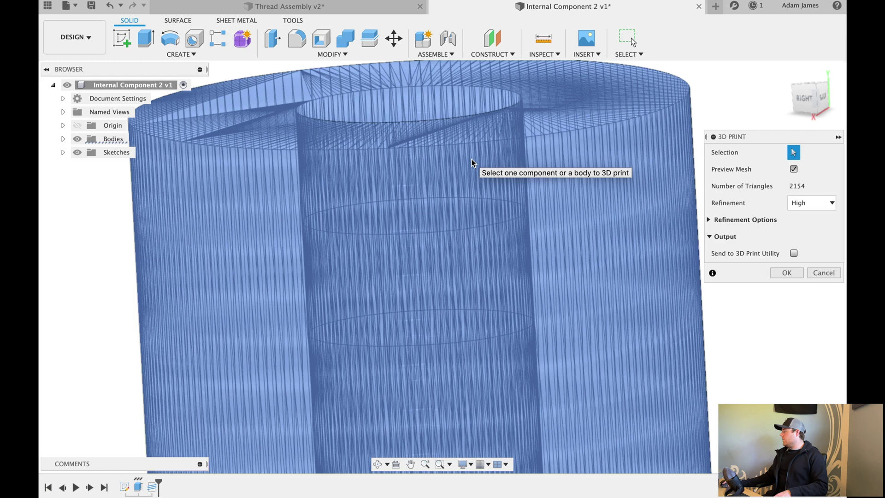
pyautogui.scroll(4, 620, 133)
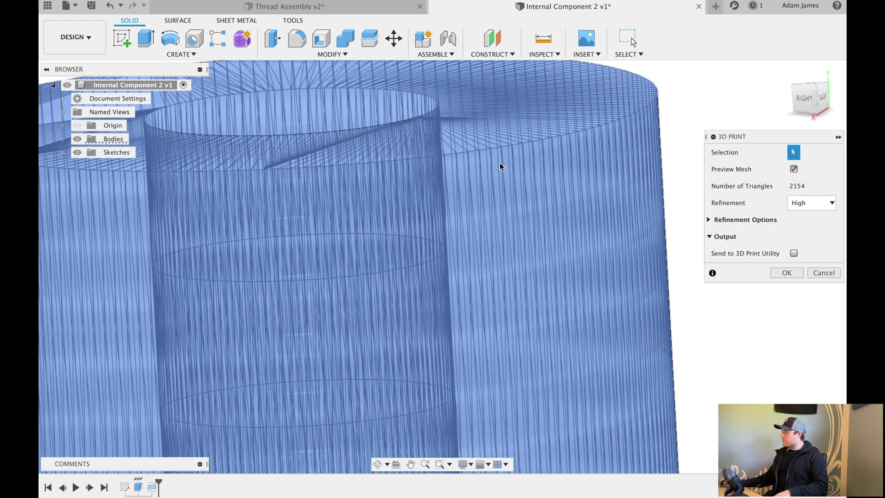
pyautogui.scroll(-3, 502, 158)
pyautogui.scroll(-2, 502, 158)
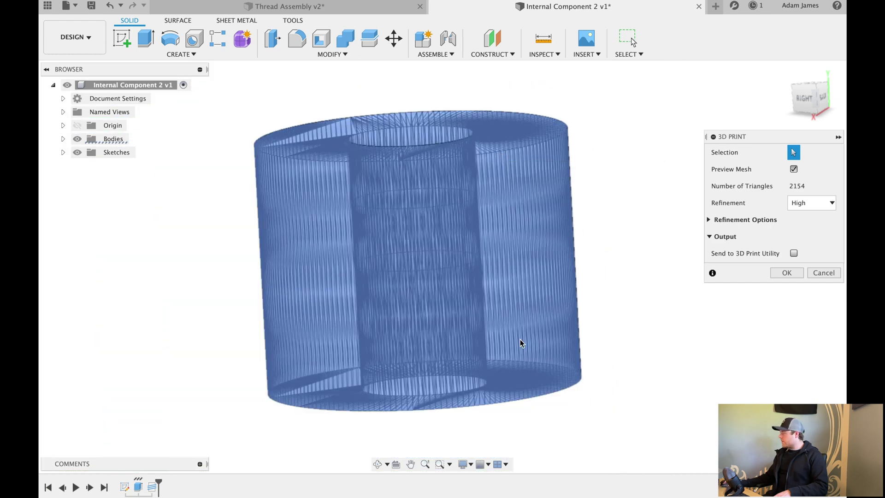
pyautogui.scroll(3, 512, 139)
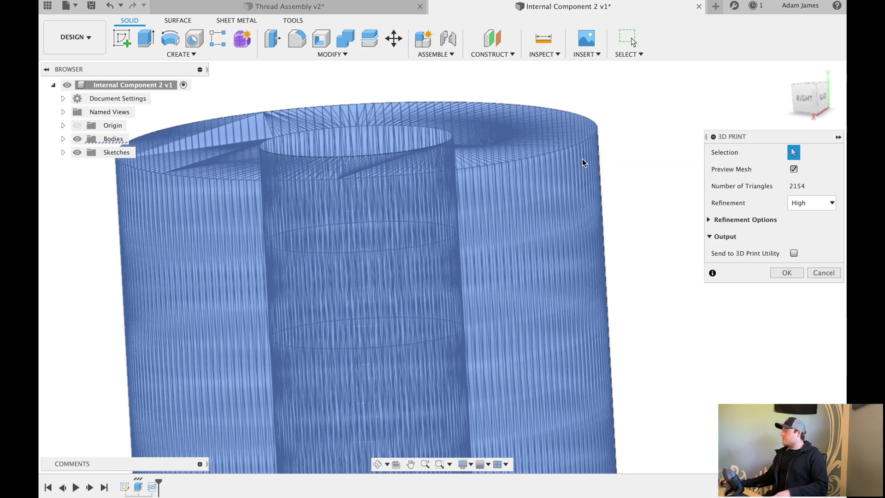
pyautogui.scroll(-1, 590, 179)
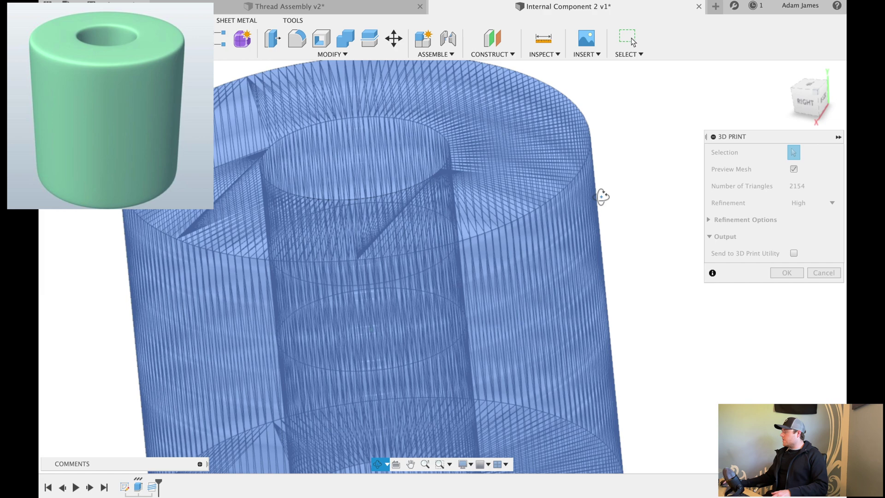
pyautogui.moveTo(602, 197); pyautogui.dragTo(601, 166)
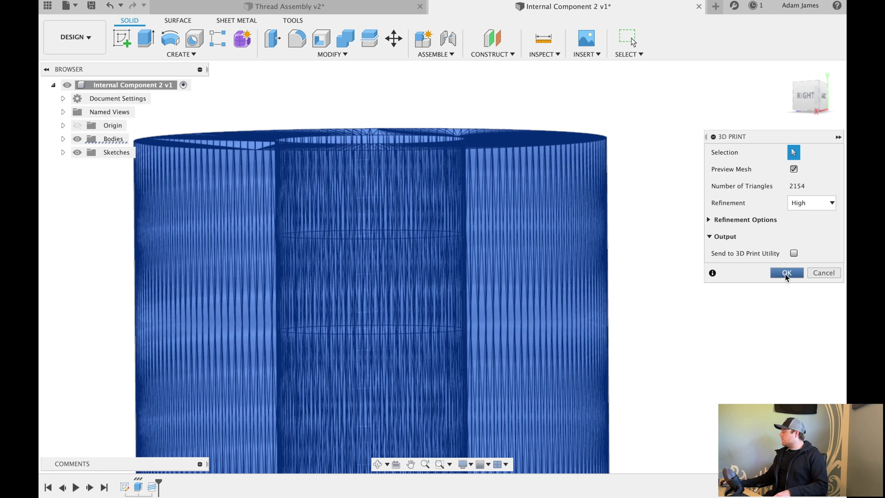
pyautogui.click(786, 273)
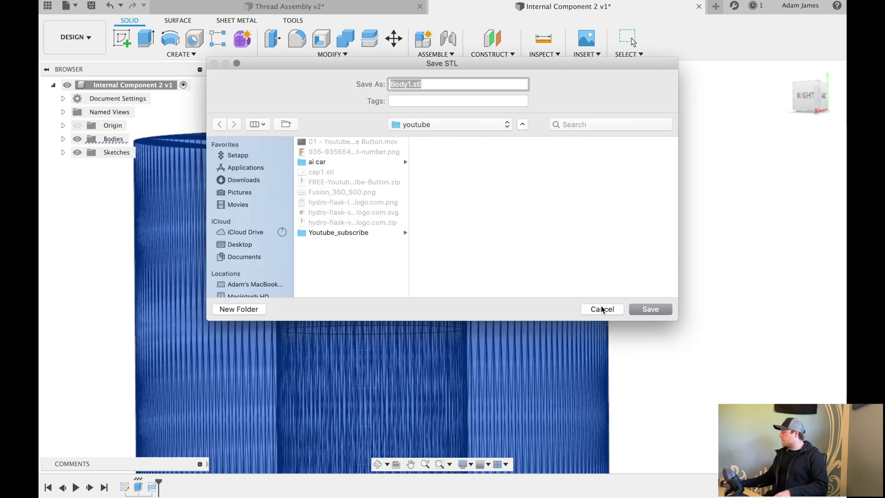
pyautogui.click(602, 309)
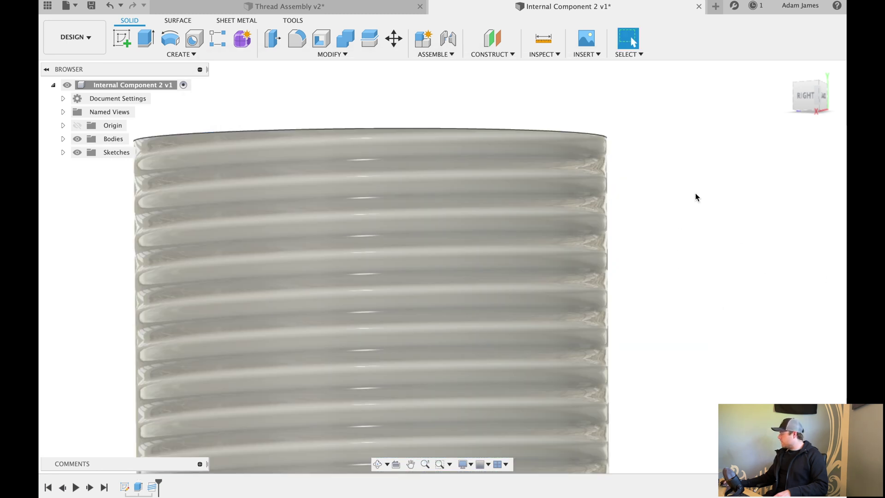
# Edit Thread1 so the M50x4 thread is Modeled, then orbit to inspect the real ridges
pyautogui.scroll(-2, 696, 274)
pyautogui.scroll(-4, 626, 228)
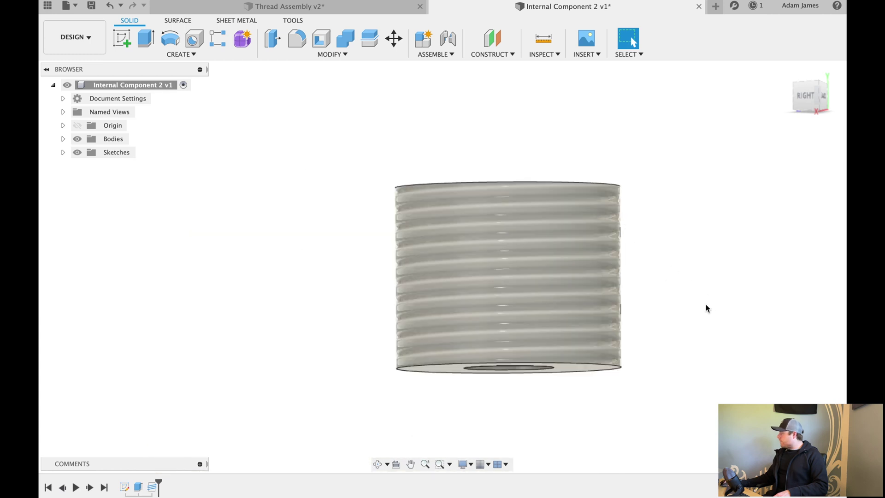
pyautogui.scroll(1, 708, 309)
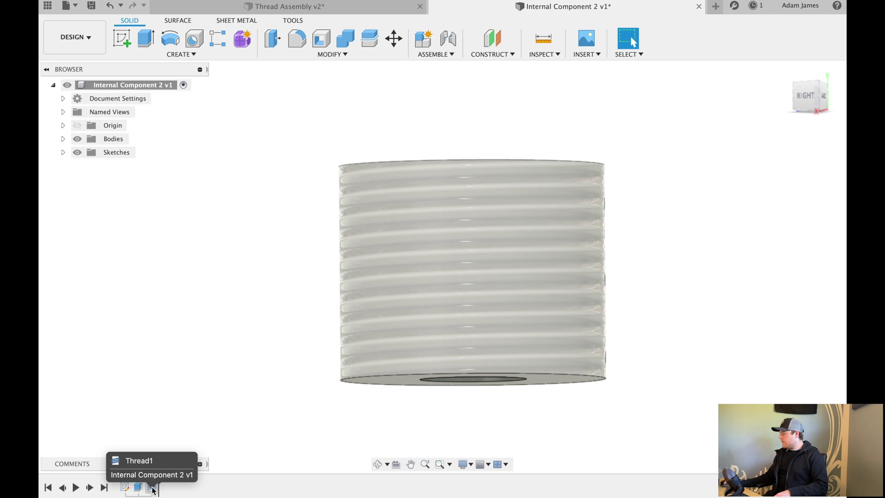
pyautogui.click(153, 489)
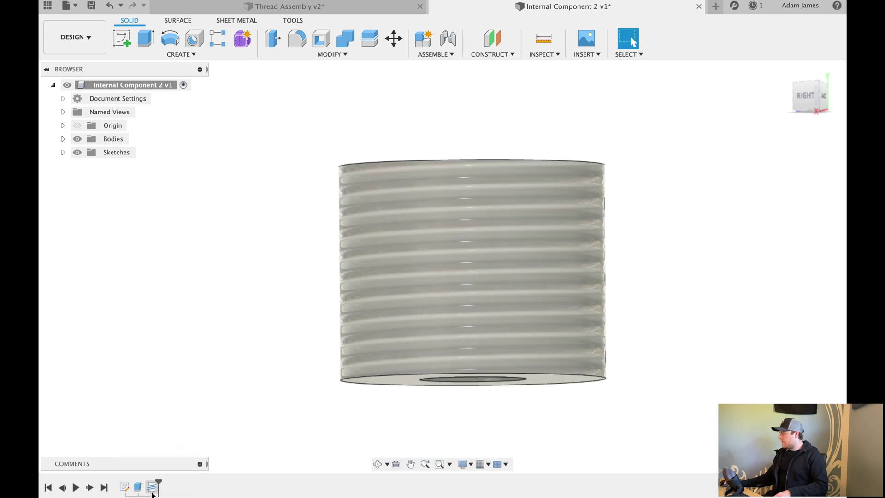
pyautogui.rightClick(153, 491)
pyautogui.click(178, 392)
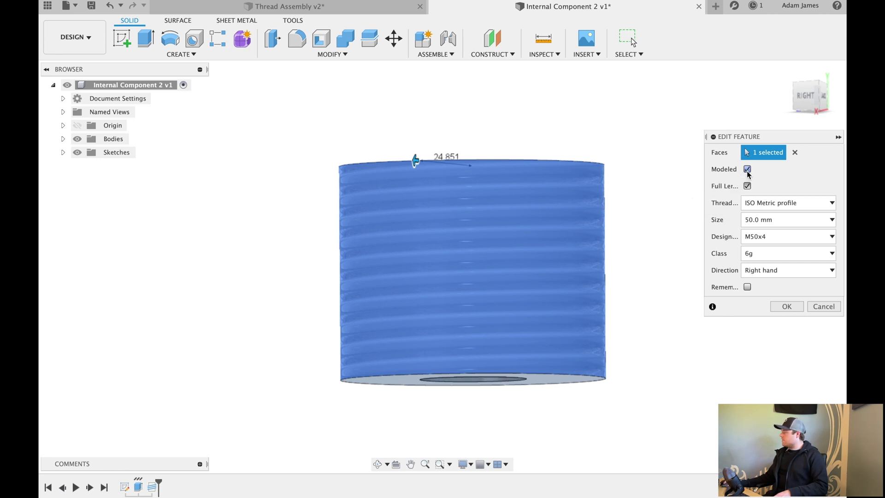
pyautogui.keyDown('shift'); pyautogui.moveTo(300, 193); pyautogui.dragTo(420, 184, button='middle'); pyautogui.keyUp('shift')
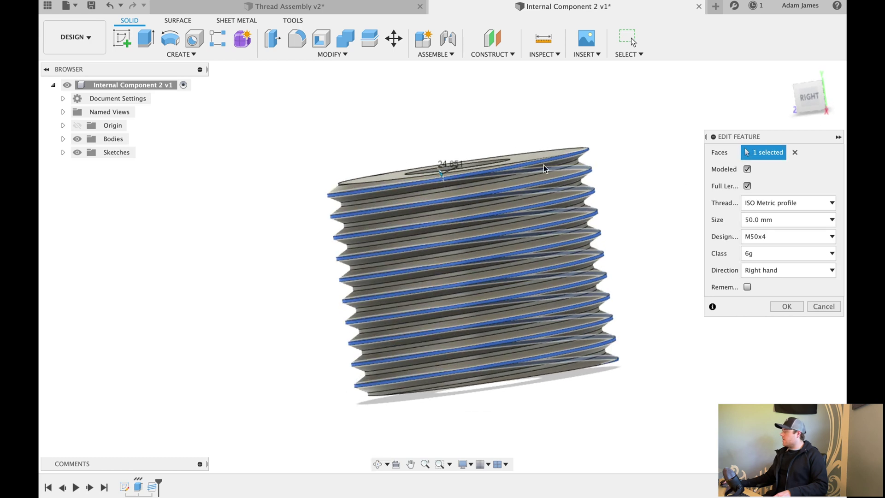
pyautogui.scroll(5, 637, 144)
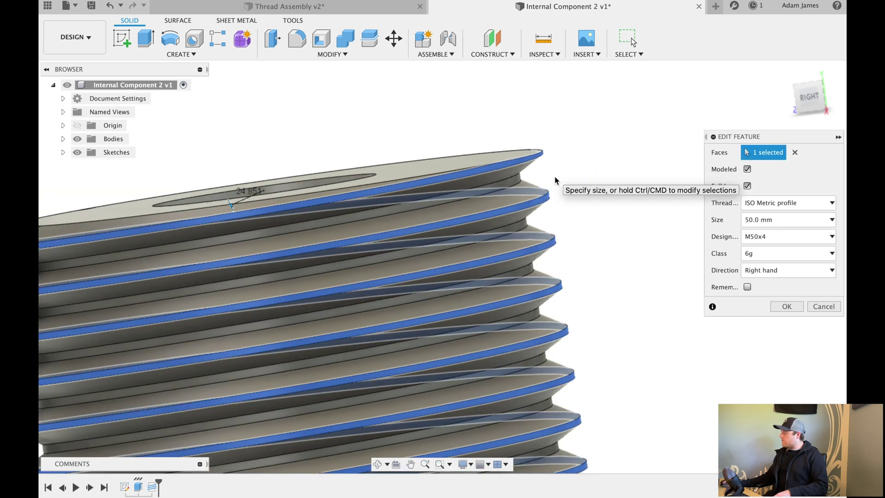
pyautogui.click(783, 307)
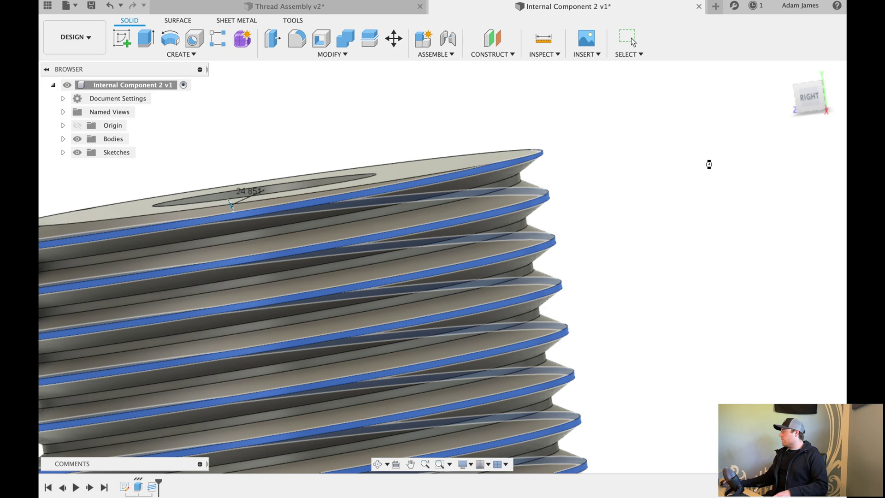
pyautogui.scroll(-5, 613, 143)
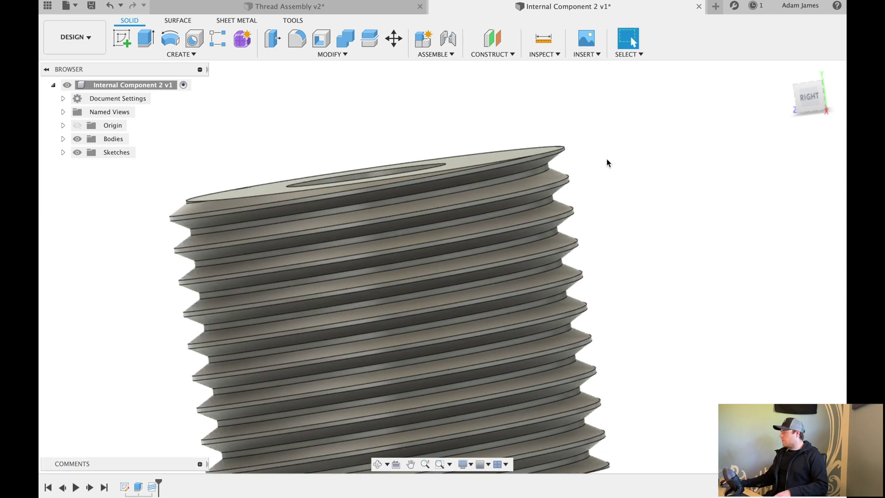
pyautogui.keyDown('shift'); pyautogui.moveTo(607, 158); pyautogui.dragTo(616, 171, button='middle'); pyautogui.keyUp('shift')
pyautogui.scroll(5, 143, 203)
# Reopen the 3D Print preview and orbit the 18312-triangle mesh now showing thread teeth
pyautogui.click(67, 5)
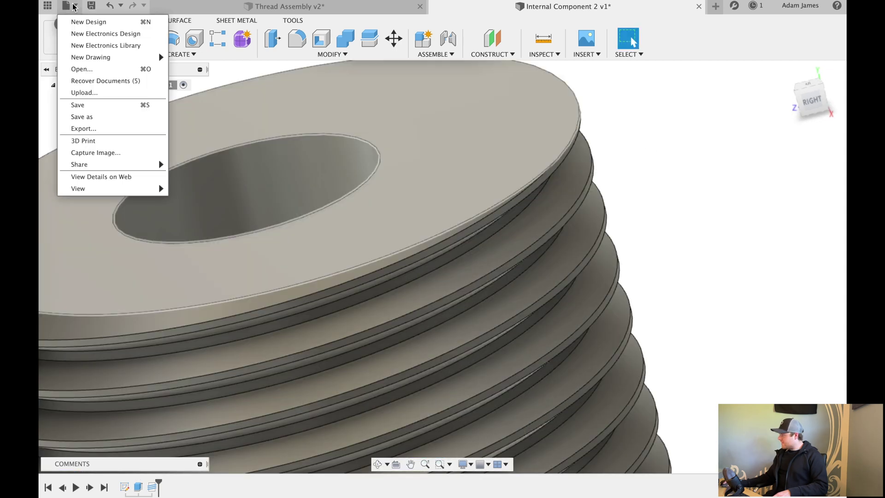
pyautogui.click(86, 140)
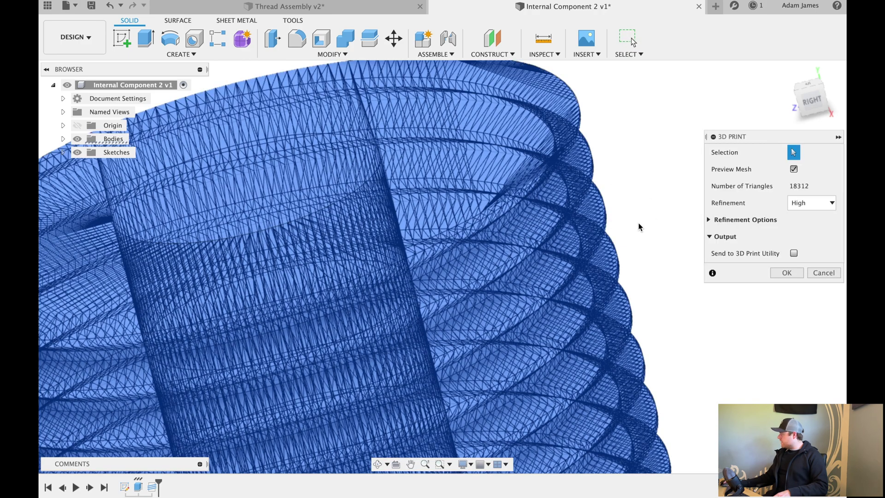
pyautogui.keyDown('shift'); pyautogui.moveTo(638, 223); pyautogui.dragTo(610, 204, button='middle'); pyautogui.keyUp('shift')
pyautogui.scroll(5, 596, 129)
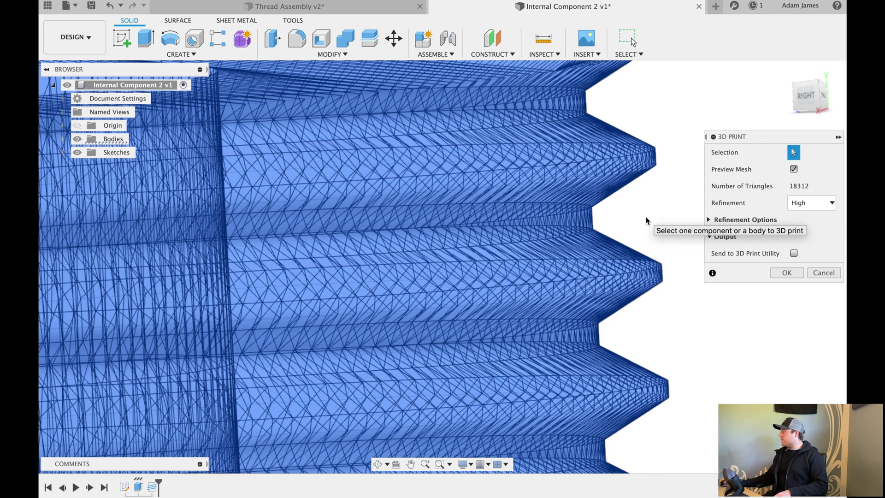
pyautogui.scroll(-2, 645, 221)
pyautogui.scroll(5, 644, 211)
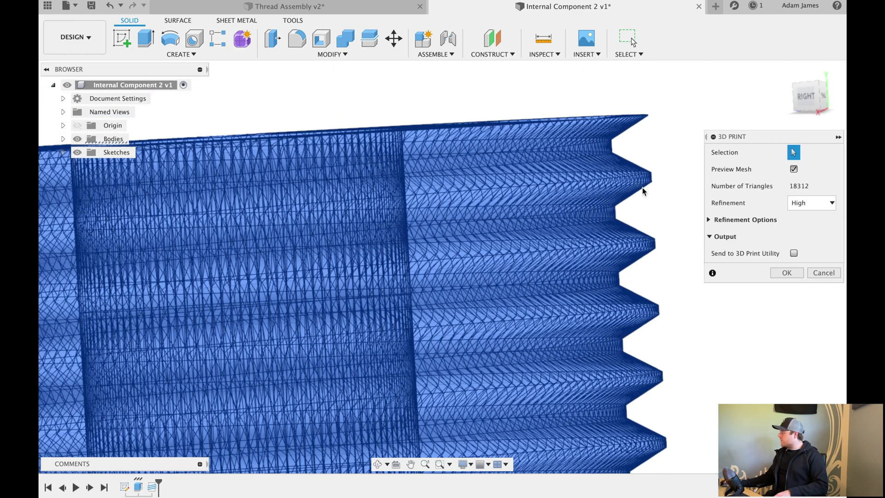
pyautogui.scroll(3, 648, 180)
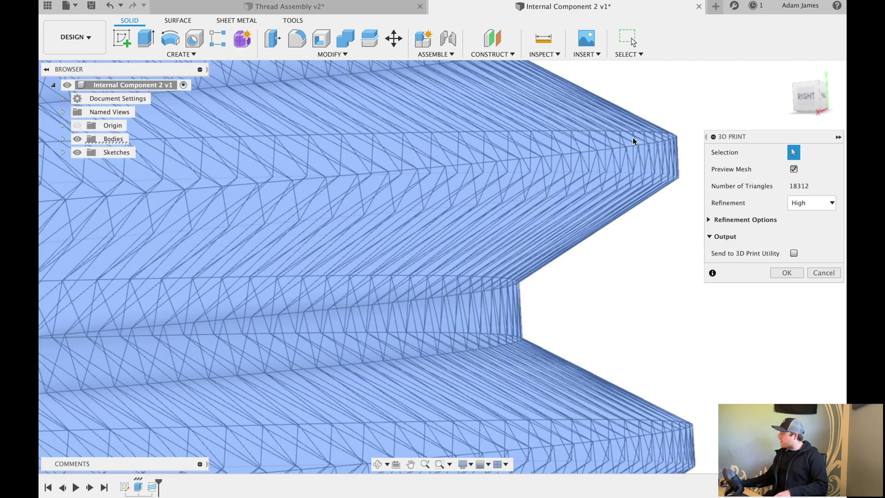
pyautogui.scroll(-10, 530, 194)
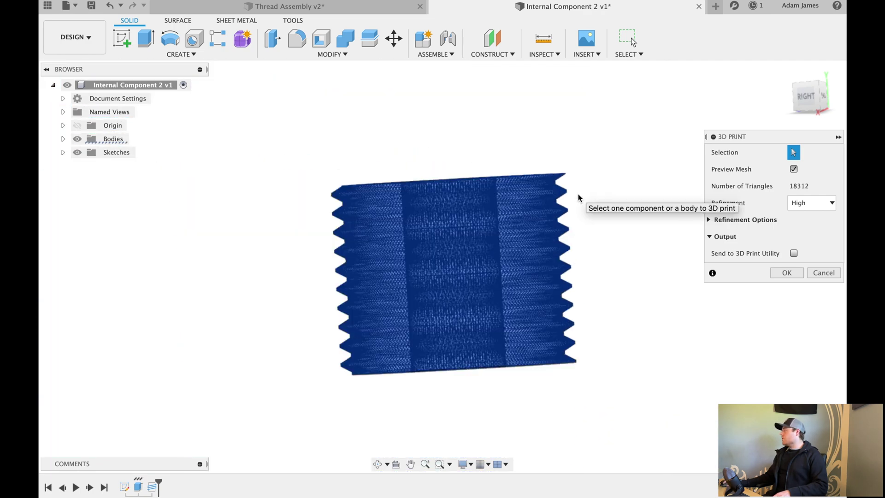
pyautogui.keyDown('shift'); pyautogui.moveTo(578, 204); pyautogui.dragTo(582, 221, button='middle'); pyautogui.keyUp('shift')
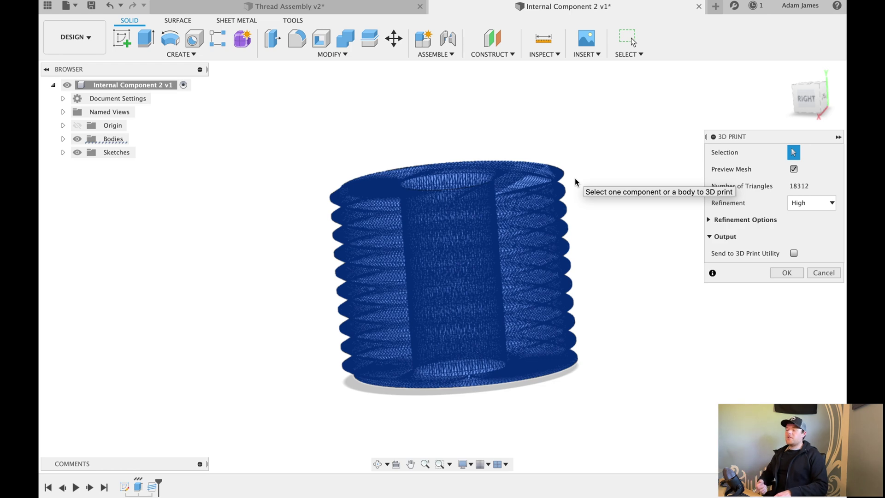
pyautogui.scroll(6, 544, 169)
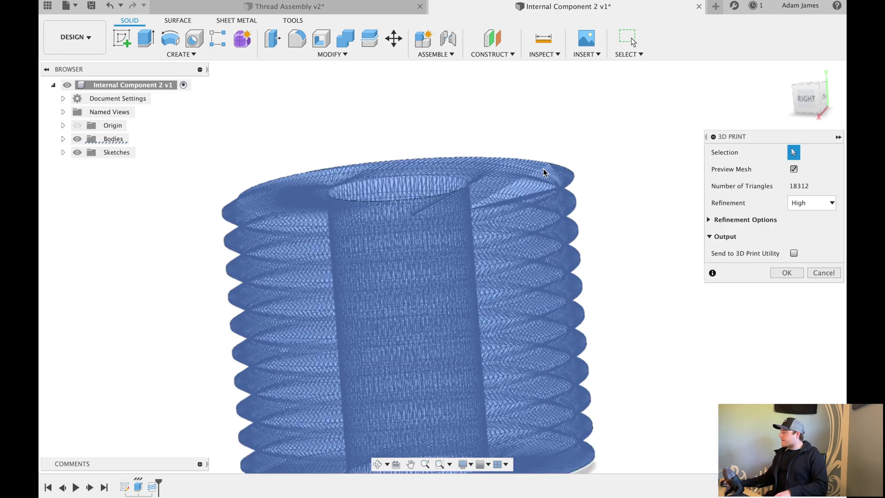
pyautogui.scroll(-8, 583, 237)
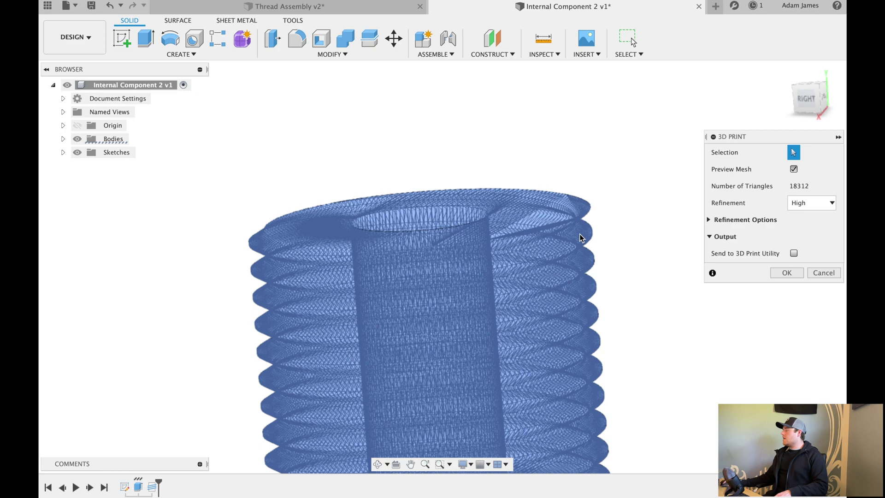
pyautogui.scroll(3, 547, 249)
pyautogui.keyDown('shift'); pyautogui.moveTo(548, 246); pyautogui.dragTo(582, 206, button='middle'); pyautogui.keyUp('shift')
pyautogui.scroll(4, 581, 202)
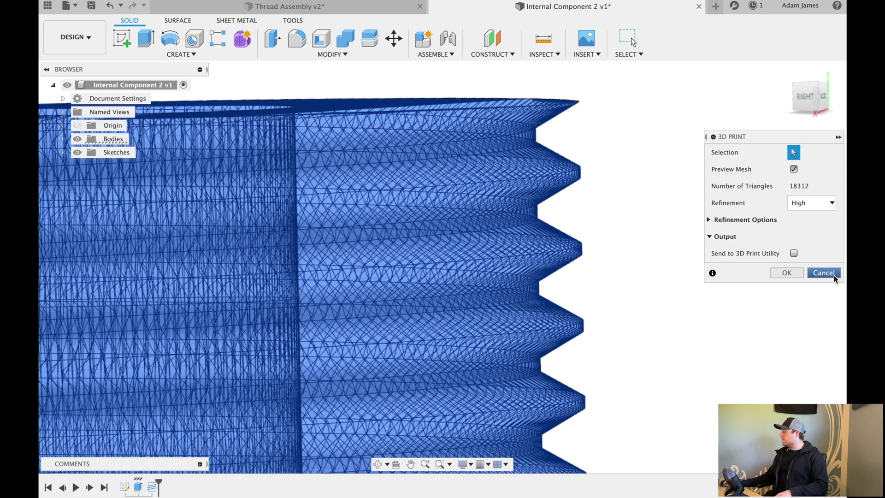
# Close the mesh preview and view the threaded cylinder from a tilted top angle
pyautogui.click(823, 273)
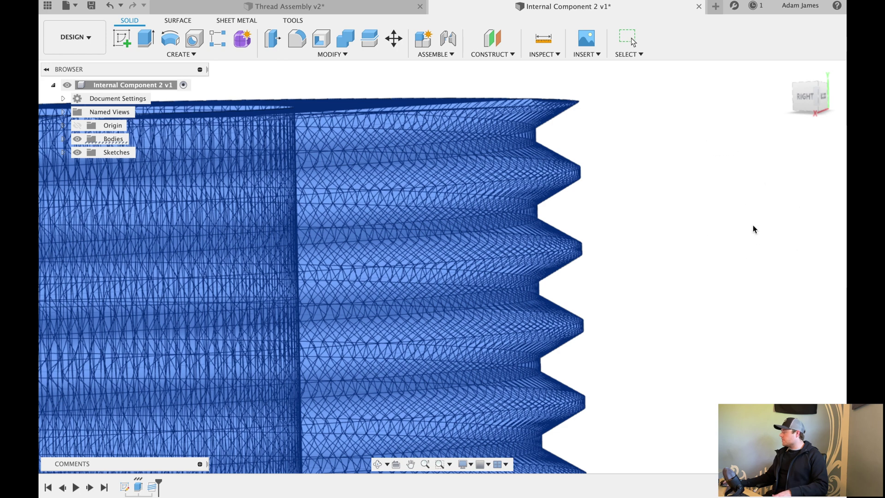
pyautogui.scroll(-5, 748, 219)
pyautogui.moveTo(747, 223); pyautogui.dragTo(745, 224)
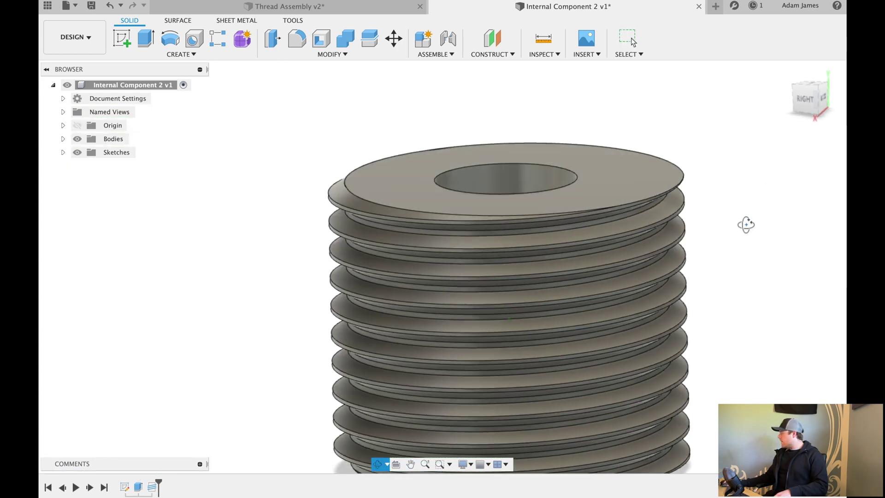
pyautogui.press('Escape')
pyautogui.scroll(-4, 449, 167)
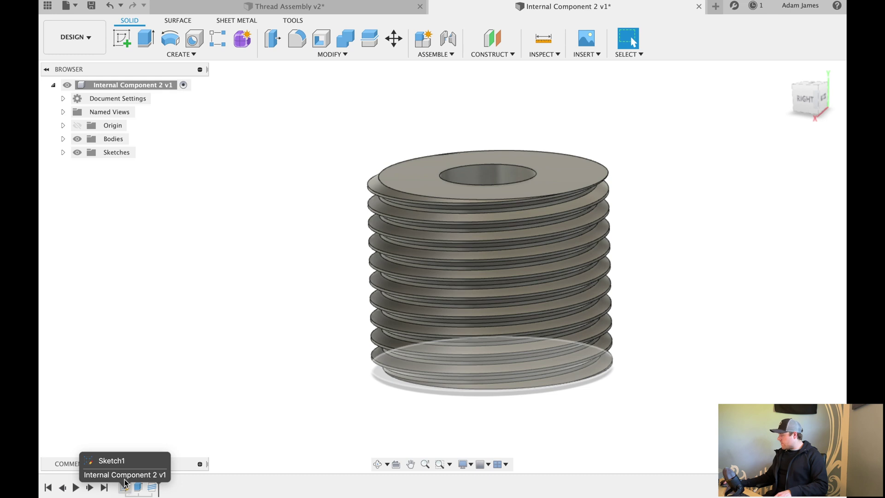
pyautogui.click(64, 153)
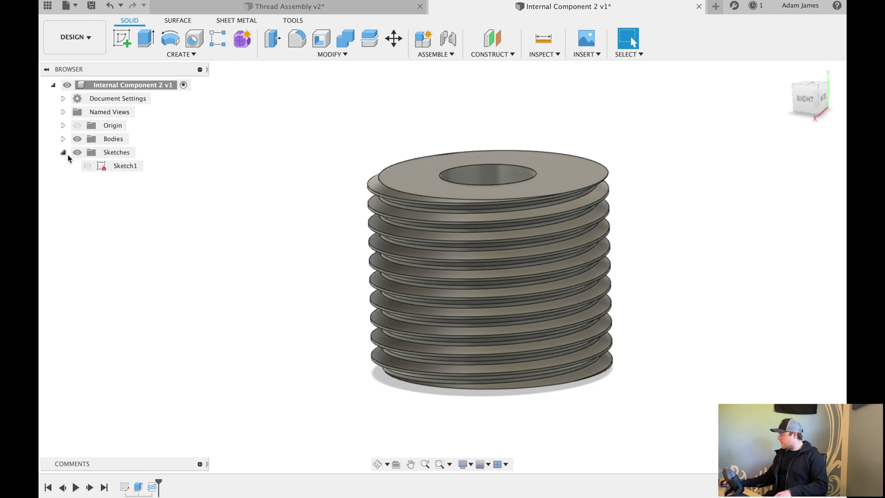
pyautogui.click(133, 167)
pyautogui.rightClick(134, 167)
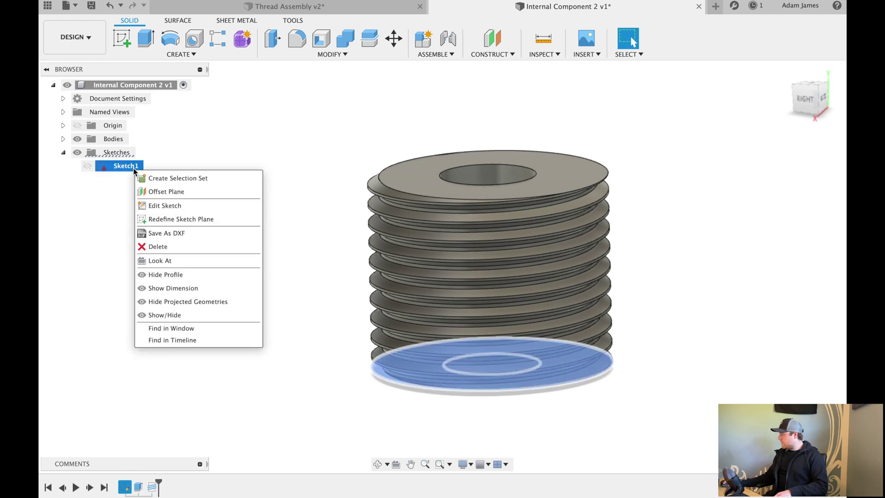
pyautogui.click(176, 209)
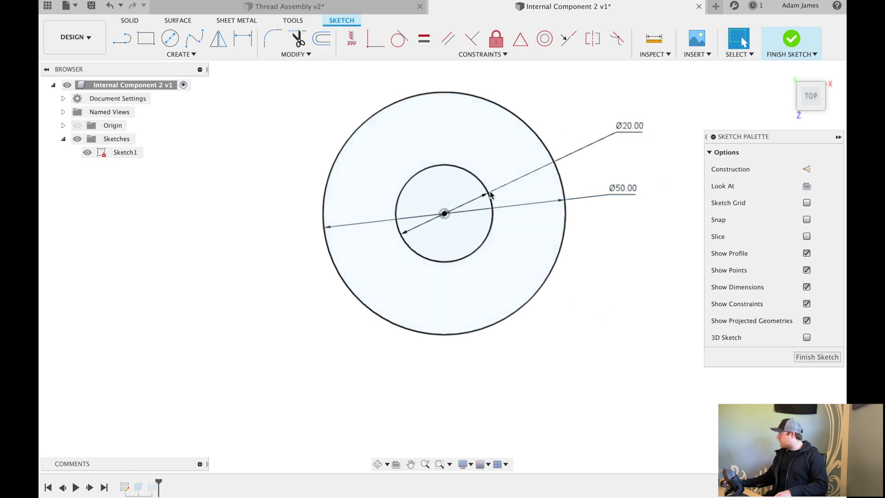
pyautogui.click(828, 359)
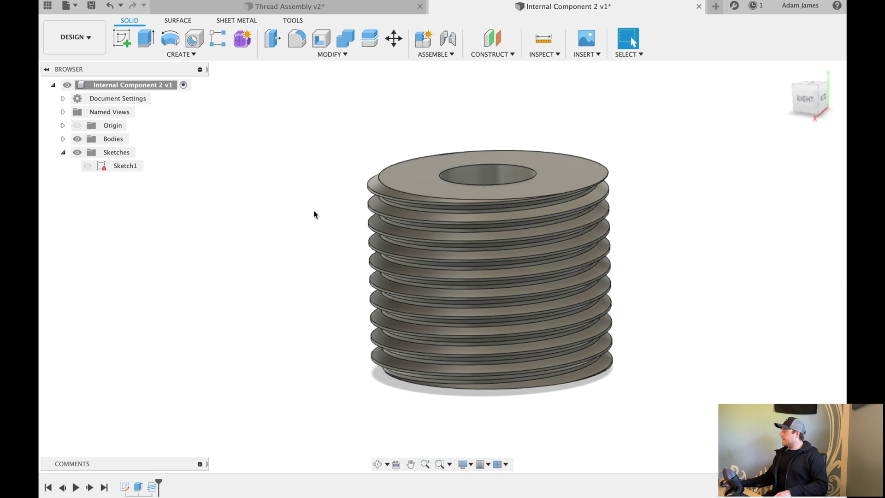
# From the Data Panel, create a blank design and save it as 'Thread Asssembly 2'
pyautogui.click(45, 8)
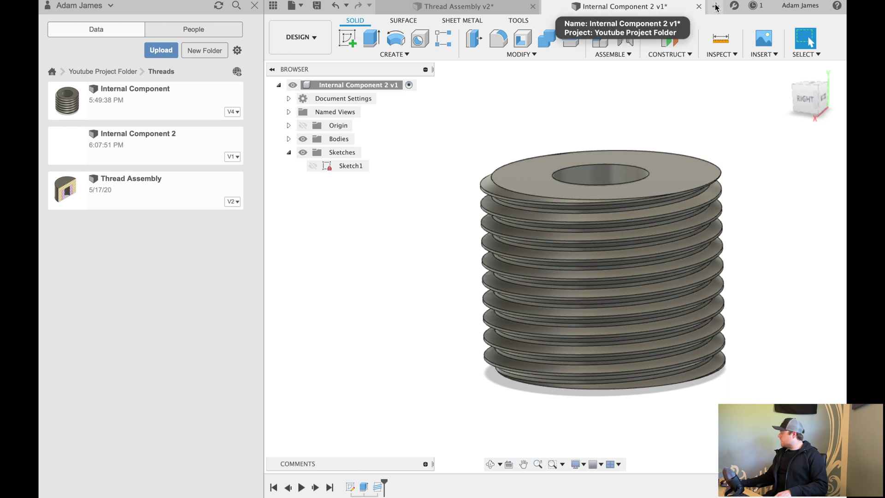
pyautogui.click(716, 7)
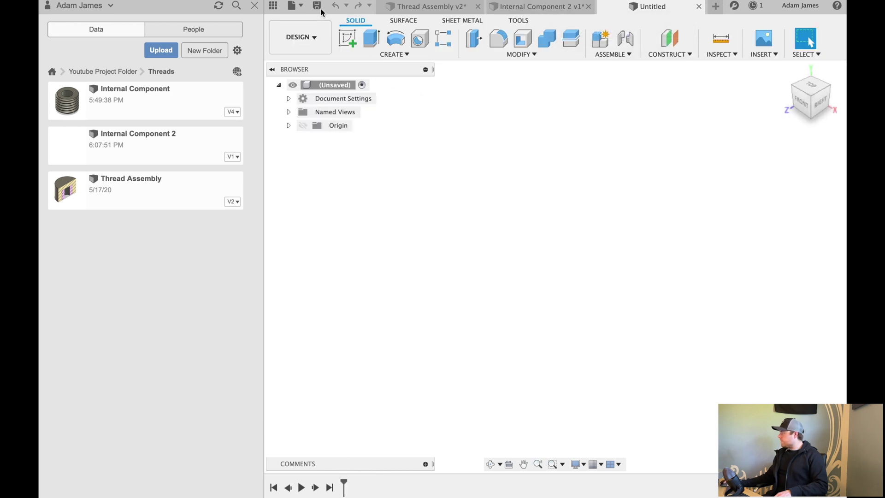
pyautogui.click(317, 6)
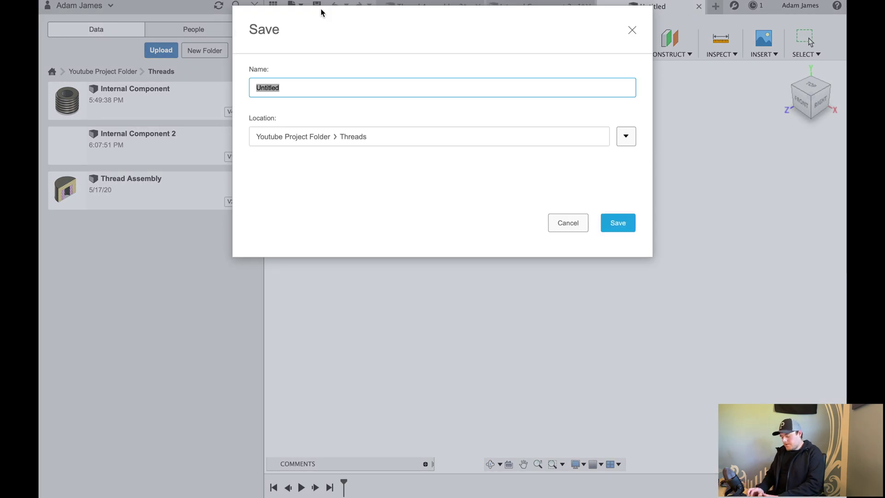
pyautogui.write('Thread Asssemb')
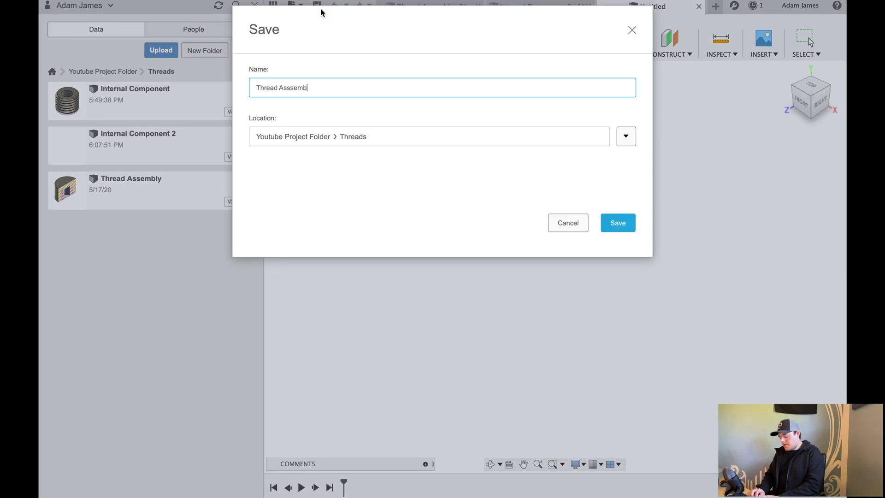
pyautogui.write('ly 2')
pyautogui.press('Return')
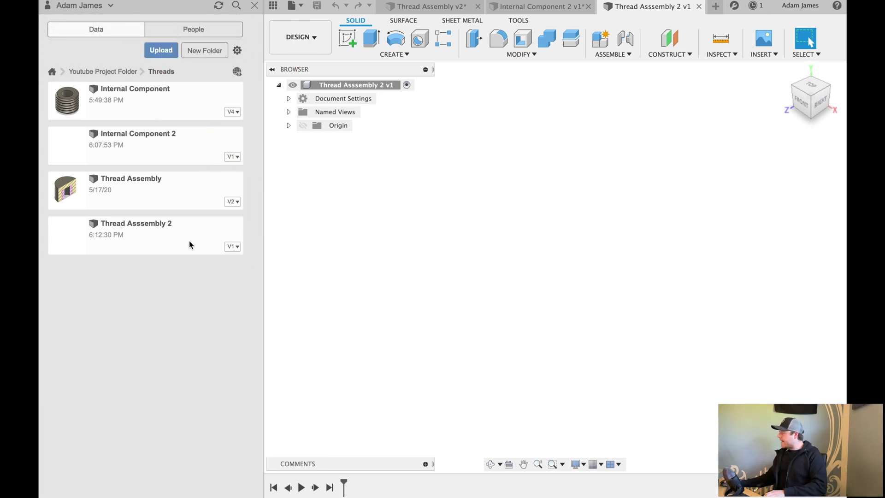
# Insert Internal Component 2 from the Data Panel into Thread Asssembly 2 at its default position
pyautogui.rightClick(150, 143)
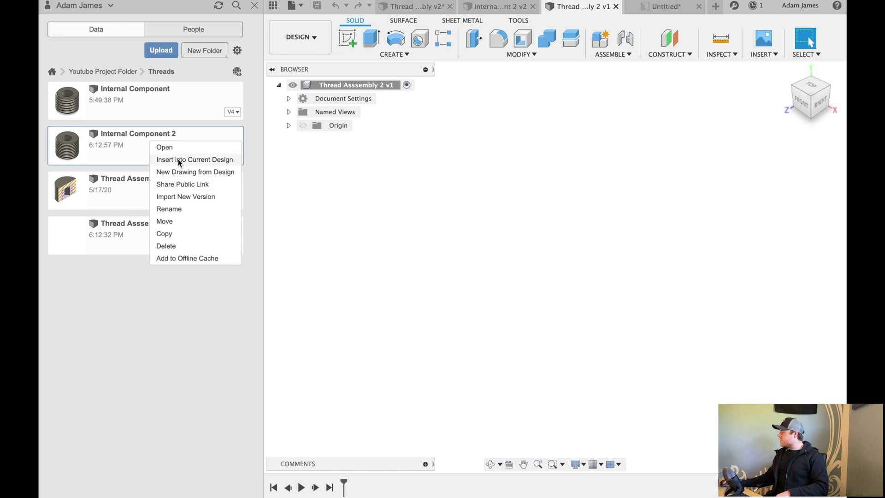
pyautogui.click(200, 160)
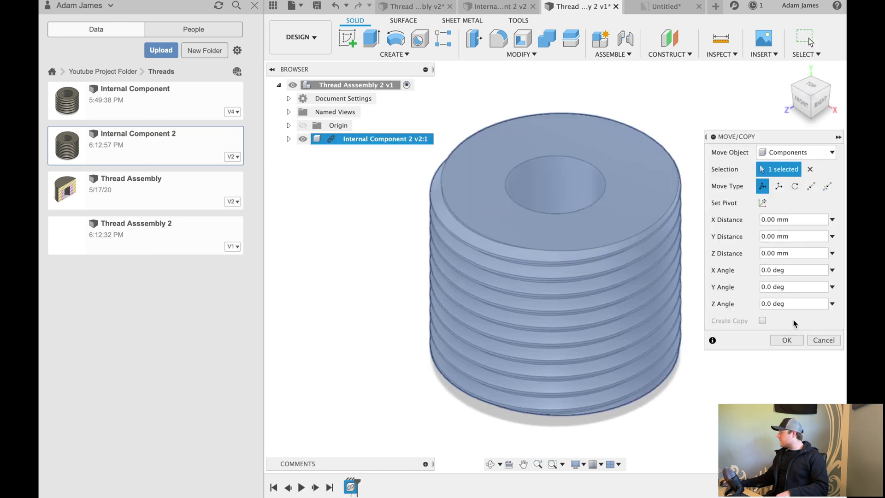
pyautogui.click(786, 339)
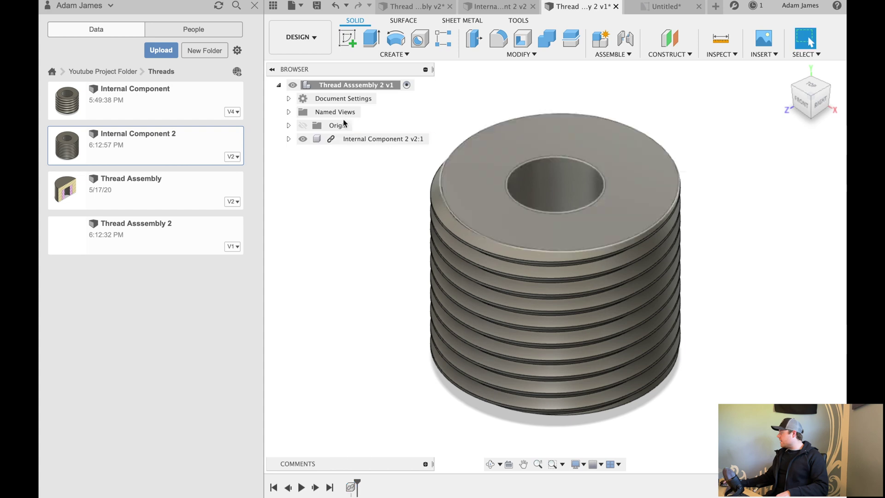
# Ground Internal Component 2 in place, then select the top-level Thread Asssembly 2
pyautogui.rightClick(369, 139)
pyautogui.click(381, 159)
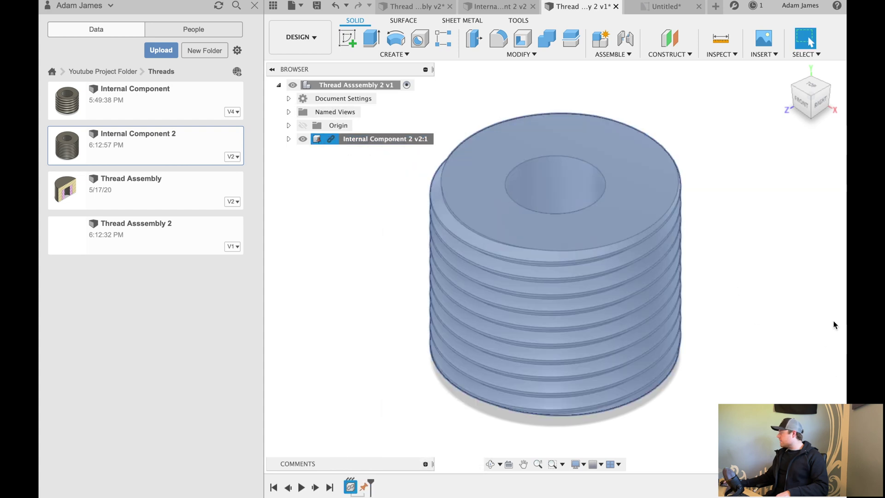
pyautogui.click(336, 237)
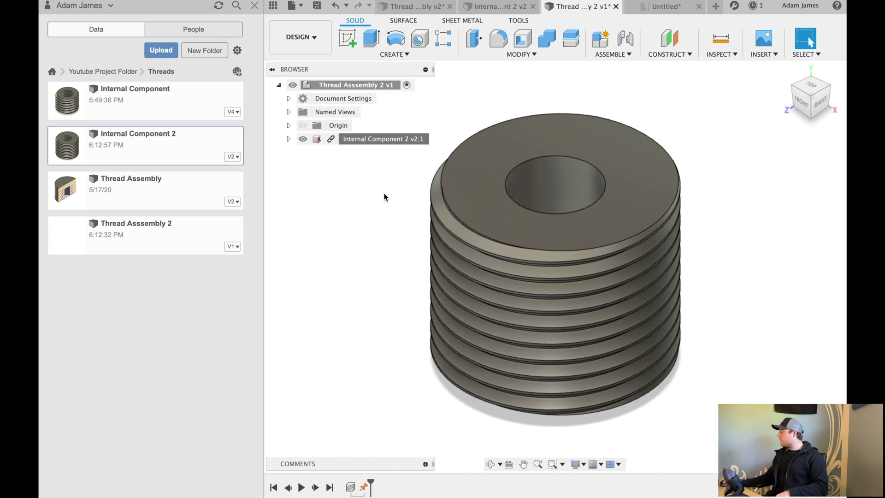
pyautogui.scroll(-3, 541, 217)
pyautogui.scroll(4, 533, 193)
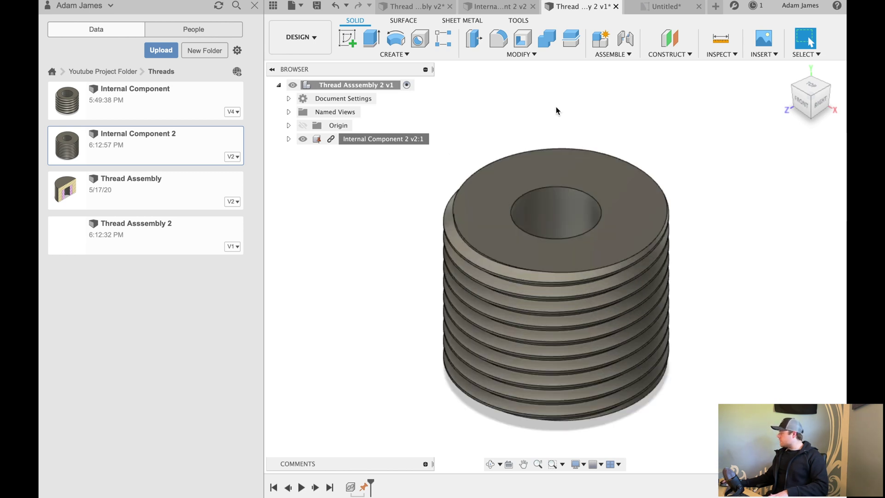
pyautogui.keyDown('shift'); pyautogui.moveTo(555, 113); pyautogui.dragTo(553, 156, button='middle'); pyautogui.keyUp('shift')
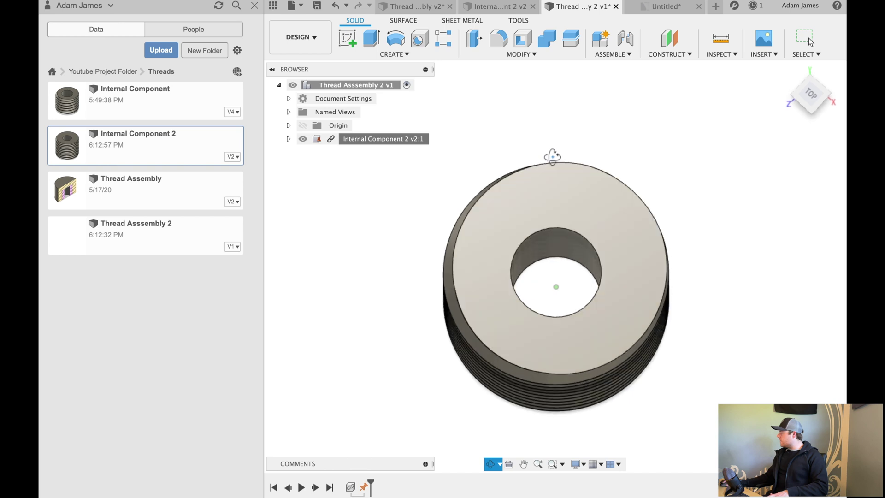
pyautogui.click(347, 86)
# Create a new component under Thread Asssembly 2 and rename it 'External Component 2'
pyautogui.click(255, 6)
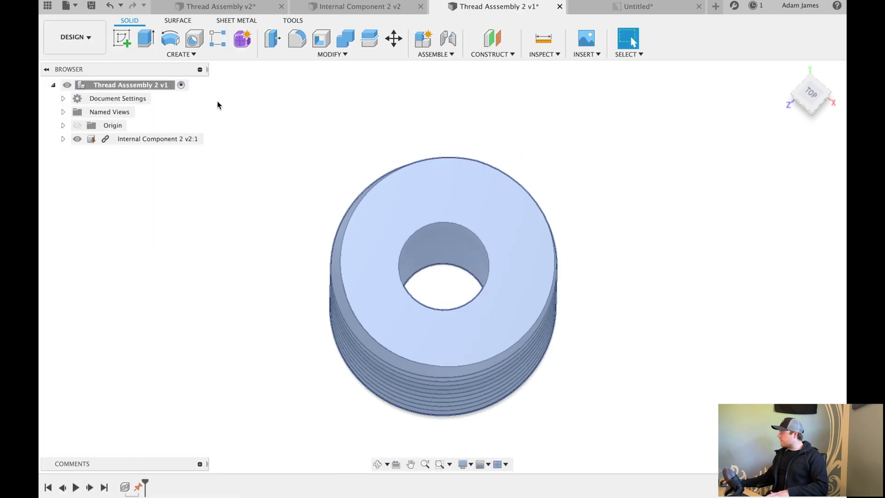
pyautogui.rightClick(128, 85)
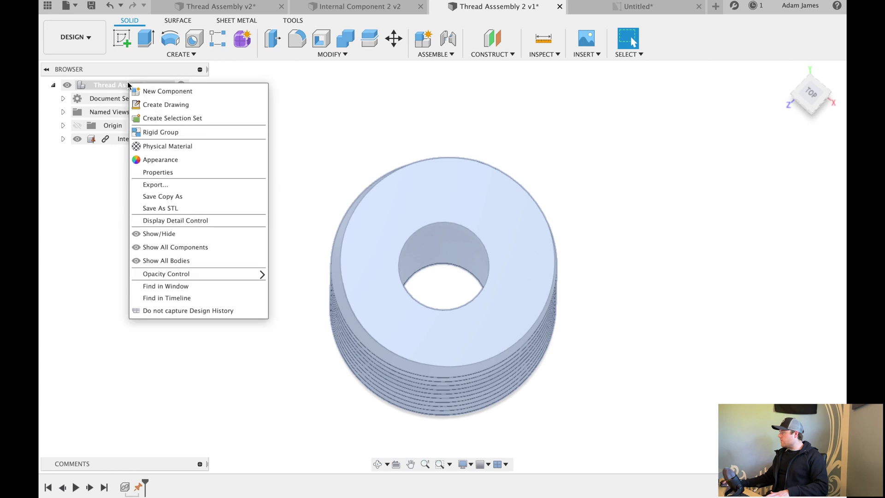
pyautogui.click(184, 92)
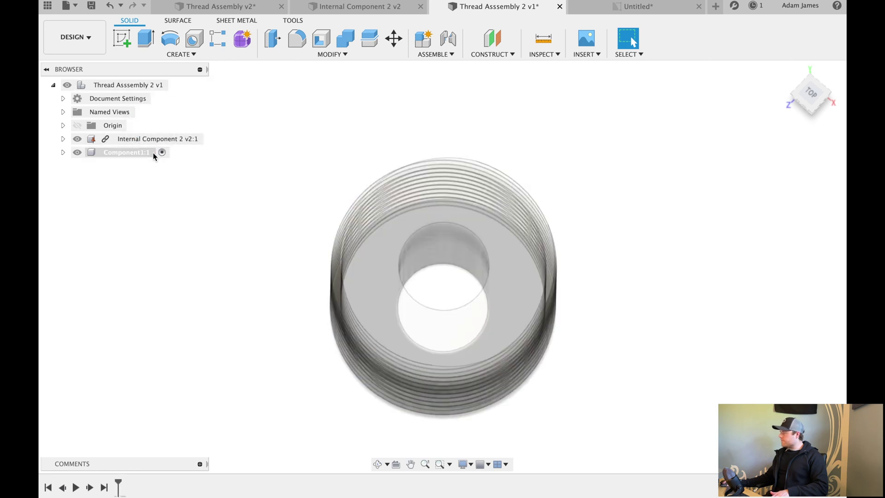
pyautogui.click(142, 154)
pyautogui.click(141, 153)
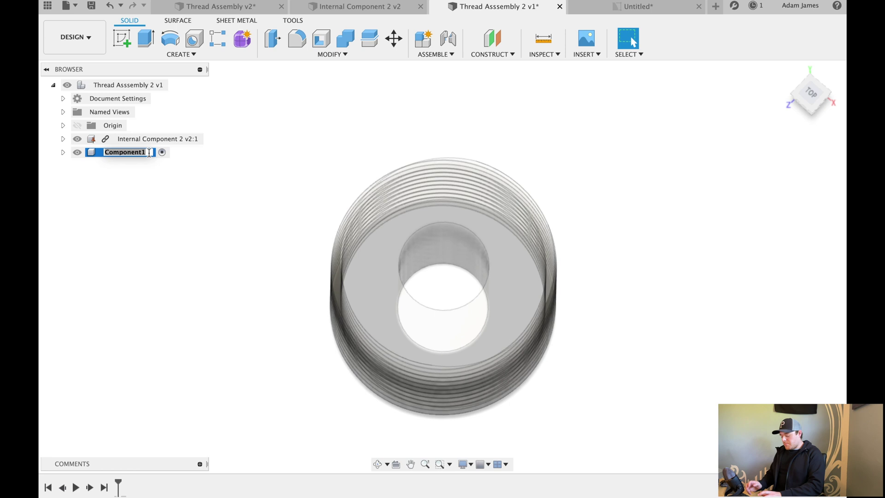
pyautogui.write('External')
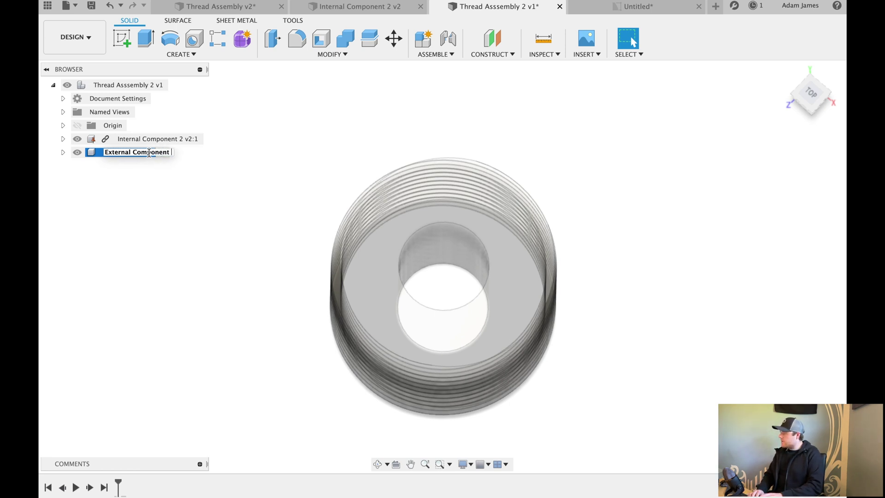
pyautogui.press('Return')
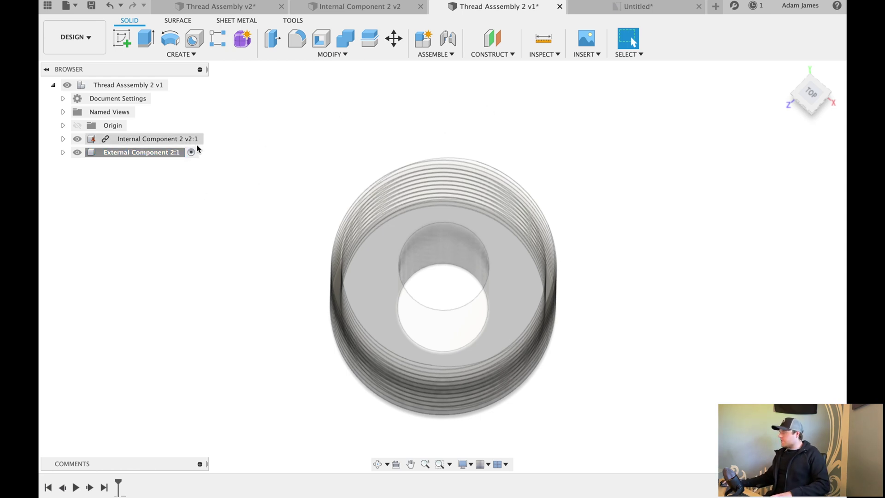
# Sketch on the part's top face a circle centred on the part, dimensioned 70 mm diameter
pyautogui.click(127, 34)
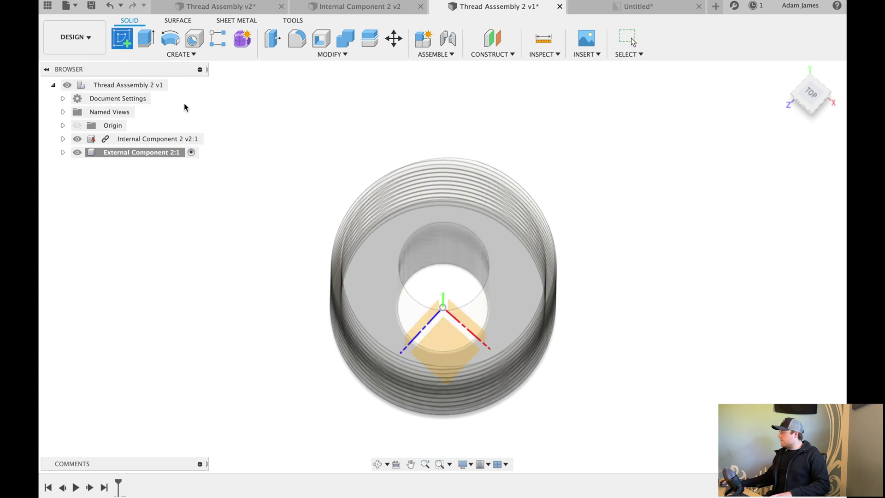
pyautogui.click(416, 222)
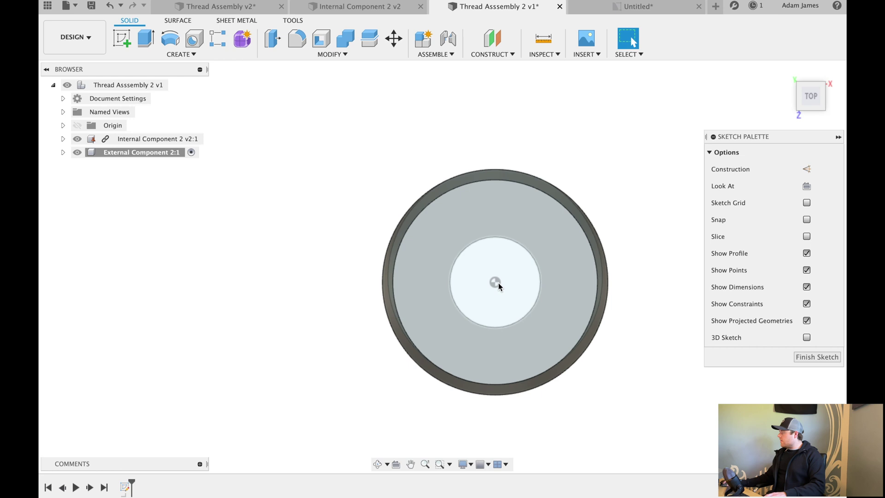
pyautogui.press('c')
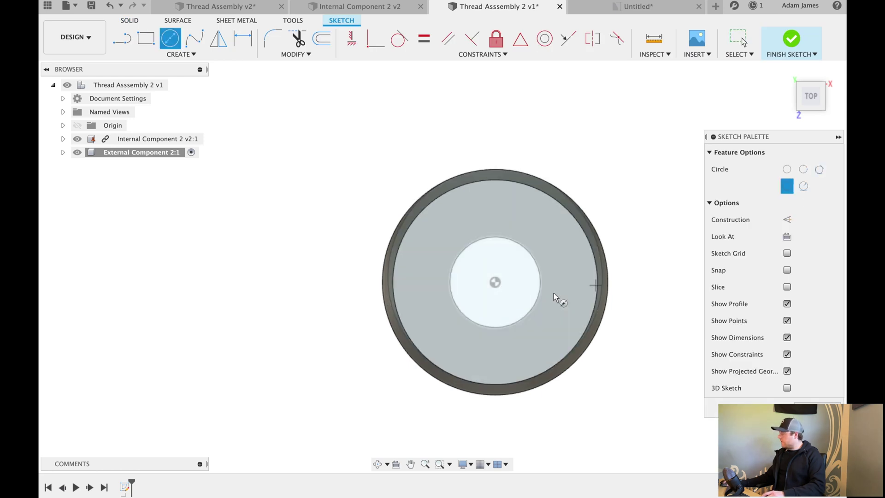
pyautogui.click(494, 281)
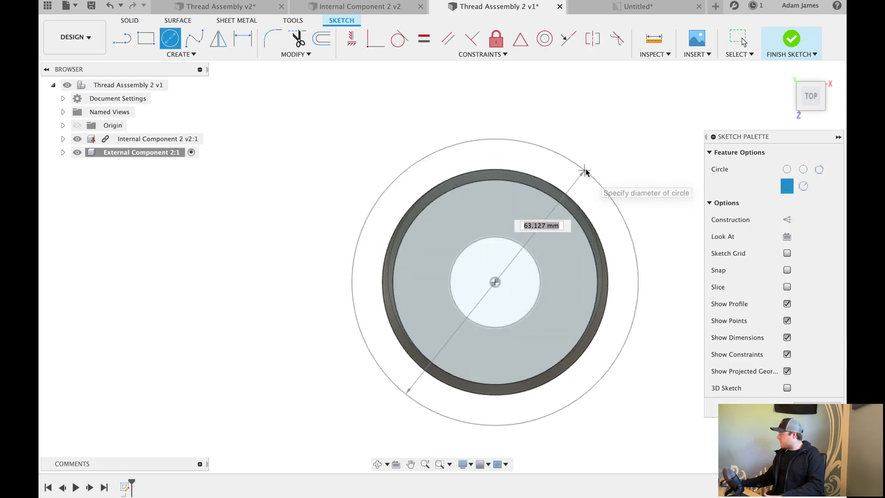
pyautogui.click(596, 161)
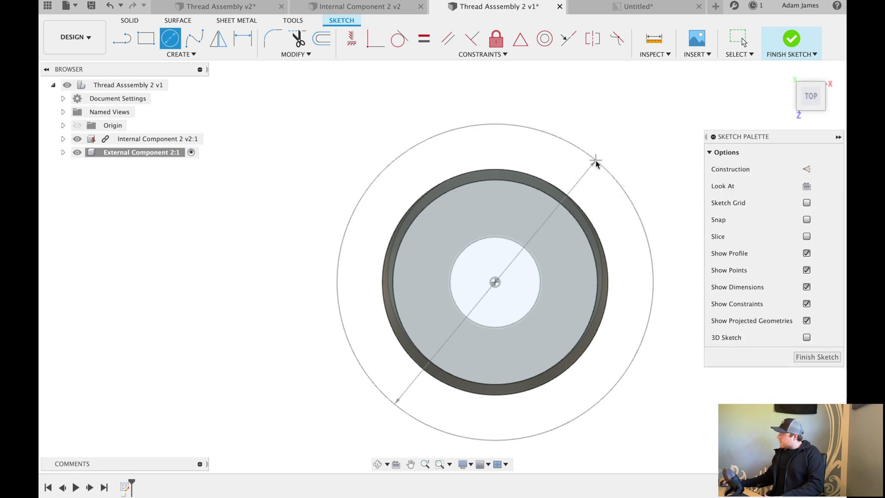
pyautogui.press('Escape')
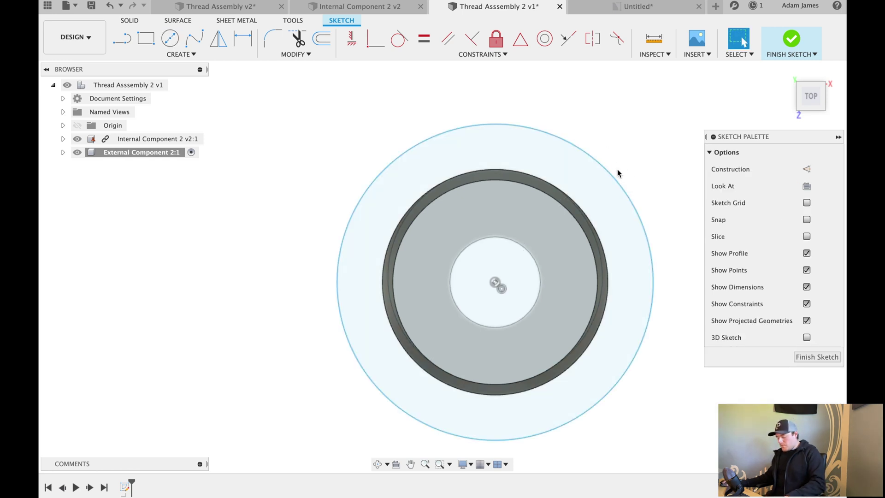
pyautogui.press('d')
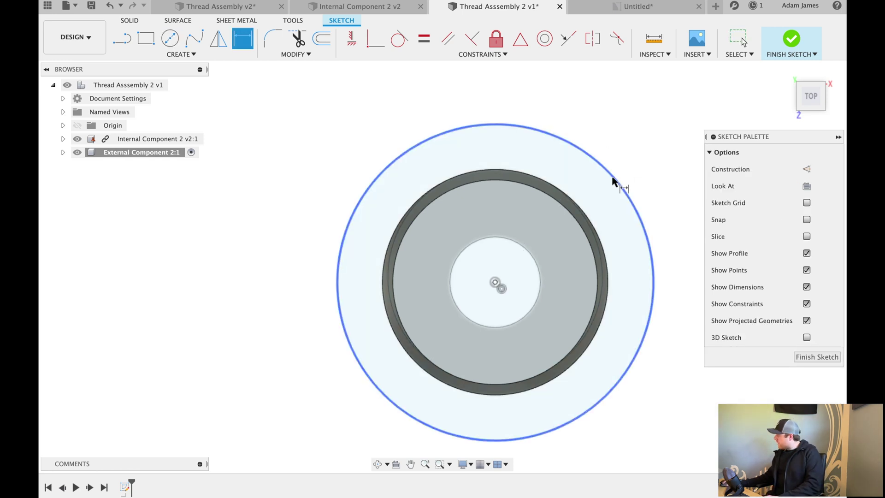
pyautogui.click(607, 156)
pyautogui.click(620, 140)
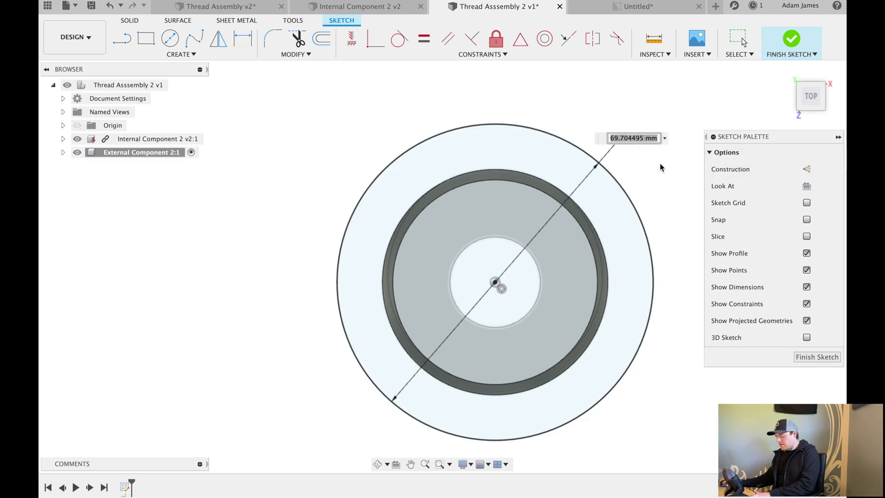
pyautogui.write('70')
pyautogui.press('Return')
pyautogui.press('Escape')
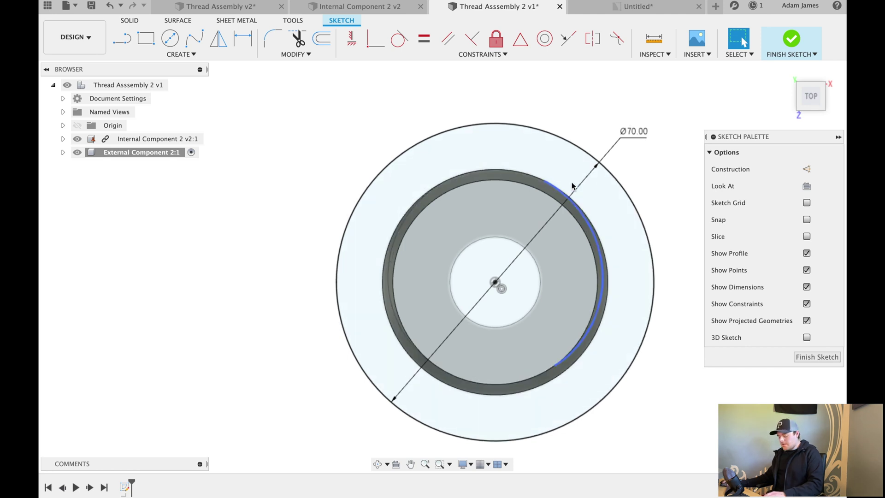
# Add a second concentric circle inside it, dimensioned 50 mm diameter
pyautogui.press('c')
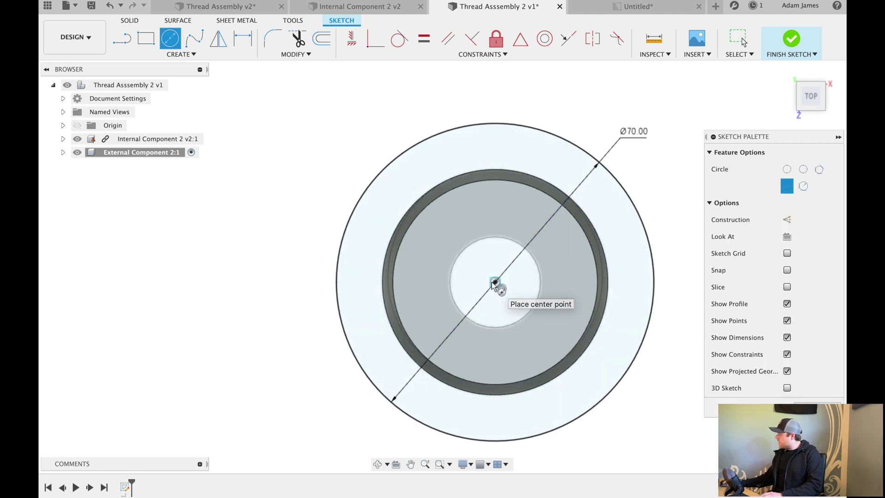
pyautogui.click(495, 282)
pyautogui.click(418, 189)
pyautogui.press('Escape')
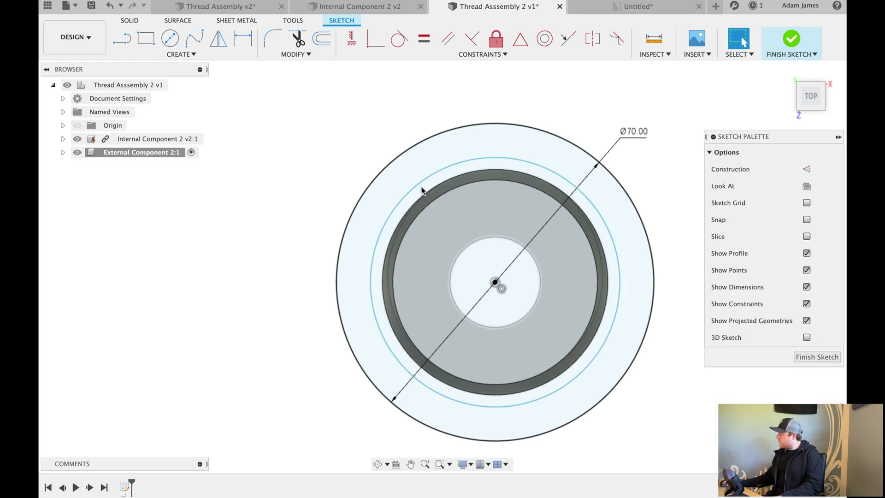
pyautogui.press('d')
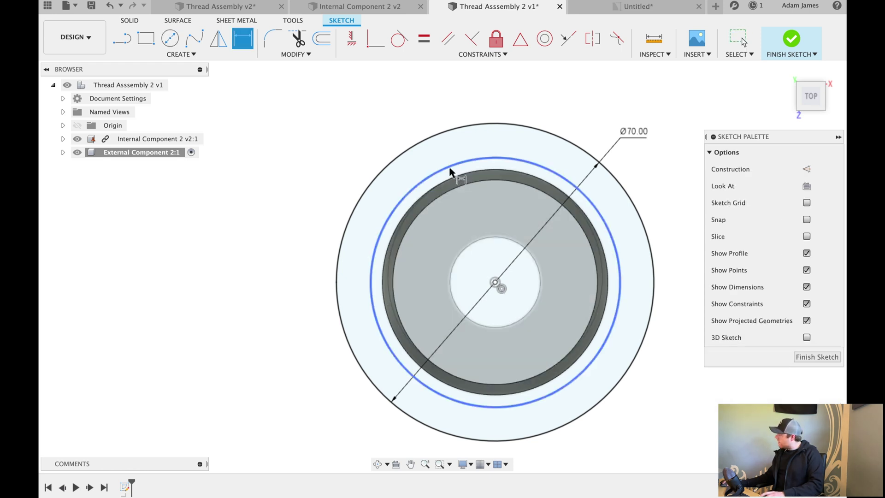
pyautogui.click(450, 169)
pyautogui.click(450, 157)
pyautogui.write('50')
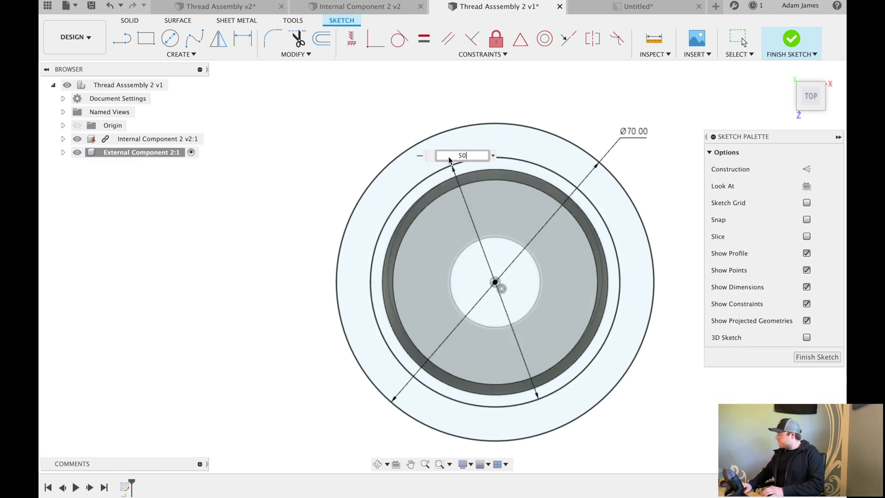
pyautogui.press('Return')
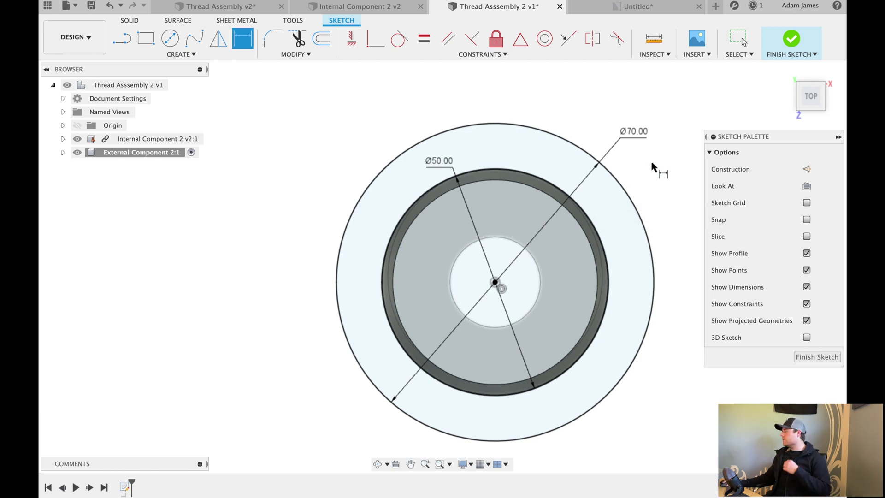
# Finish the Ø70/Ø50 mm sketch and select its outer ring profile
pyautogui.click(823, 358)
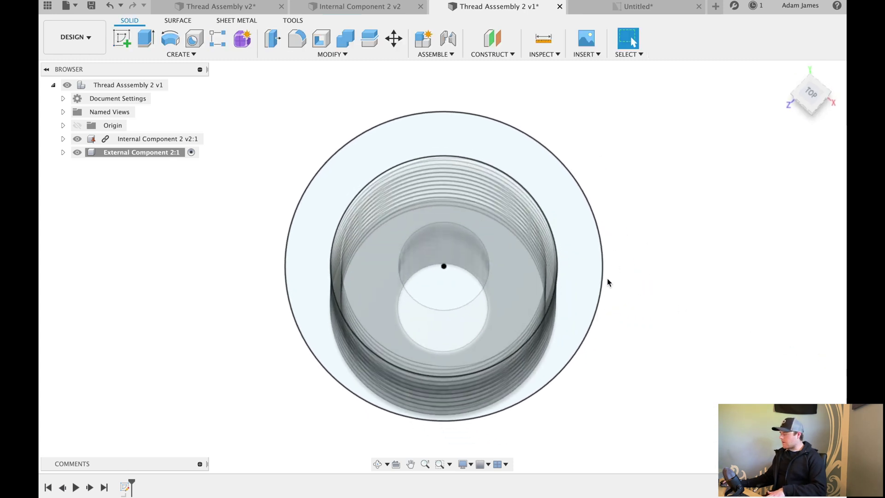
pyautogui.click(562, 179)
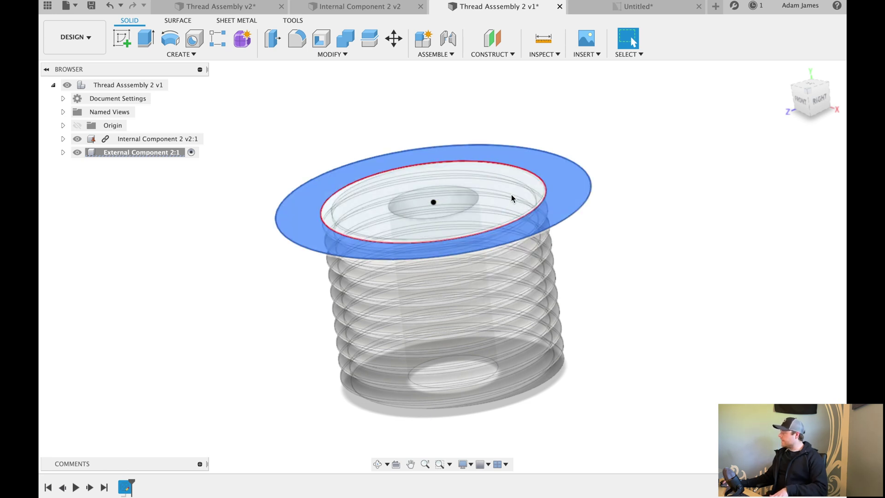
pyautogui.scroll(3, 456, 203)
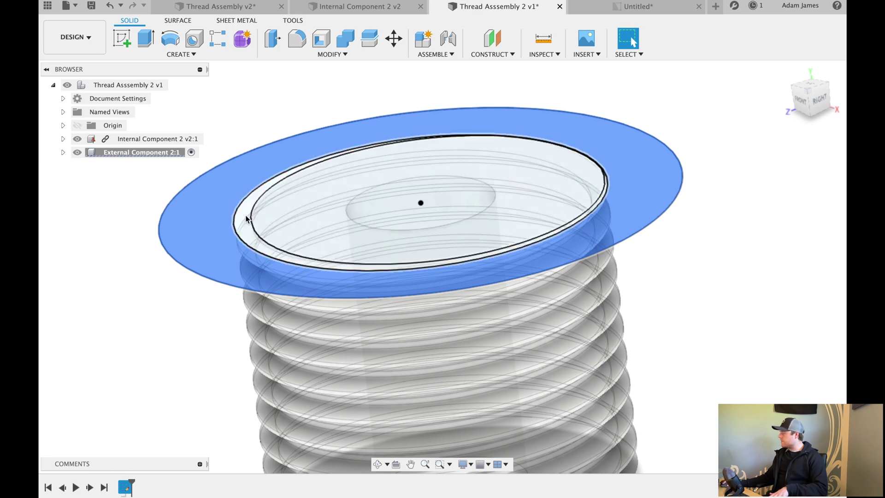
# Extrude the selected ring, annulus and centre profiles 10 mm as a new solid disc body
pyautogui.click(298, 200)
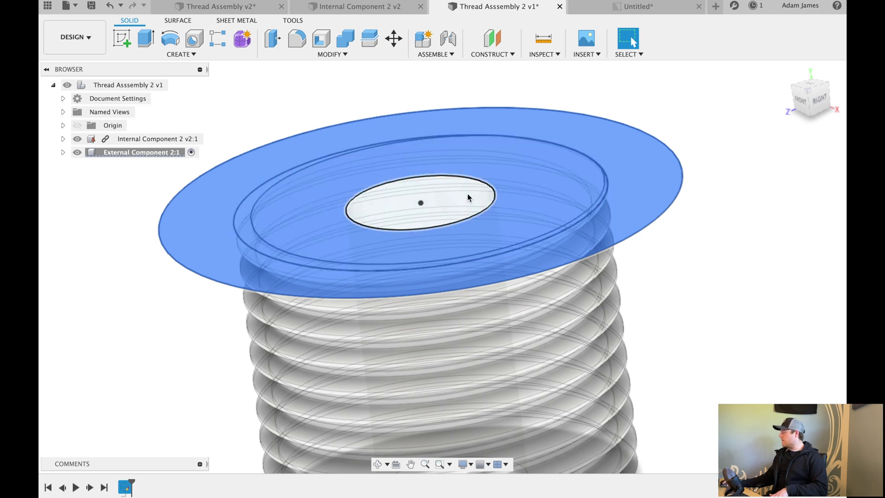
pyautogui.click(426, 206)
pyautogui.press('e')
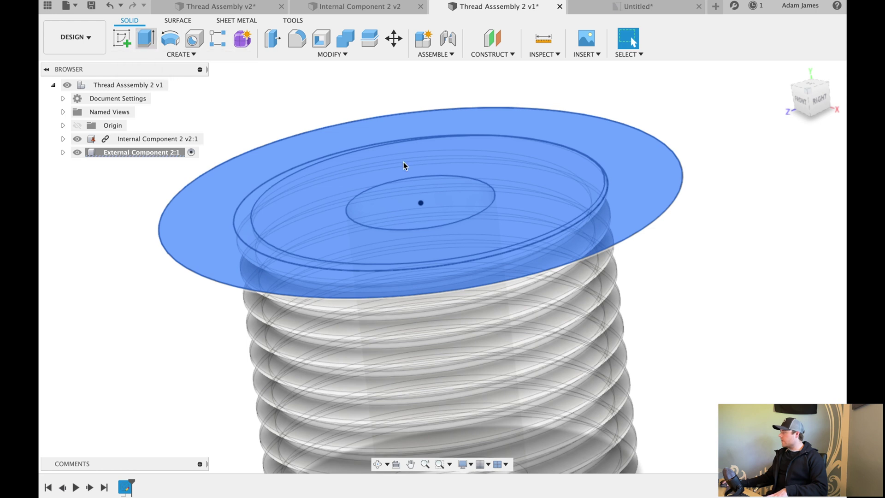
pyautogui.moveTo(414, 184); pyautogui.dragTo(409, 119)
pyautogui.click(787, 279)
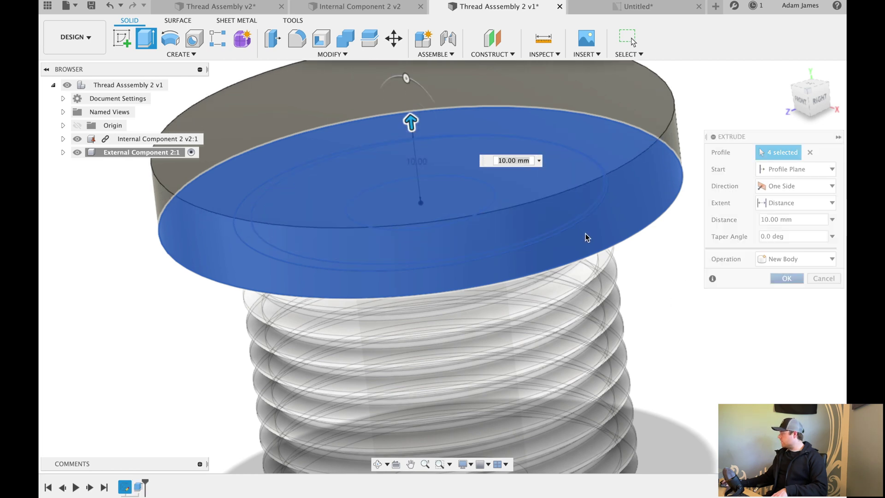
pyautogui.scroll(-5, 586, 237)
pyautogui.keyDown('shift'); pyautogui.moveTo(587, 237); pyautogui.dragTo(647, 284, button='middle'); pyautogui.keyUp('shift')
pyautogui.press('Escape')
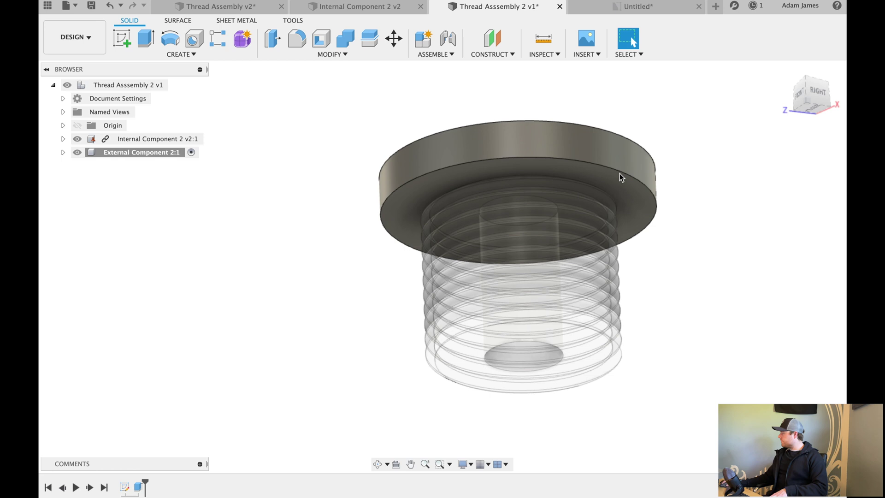
# Show Sketch1 and extrude the ring between the Ø50 and Ø70 circles −40 mm, joined
pyautogui.click(622, 156)
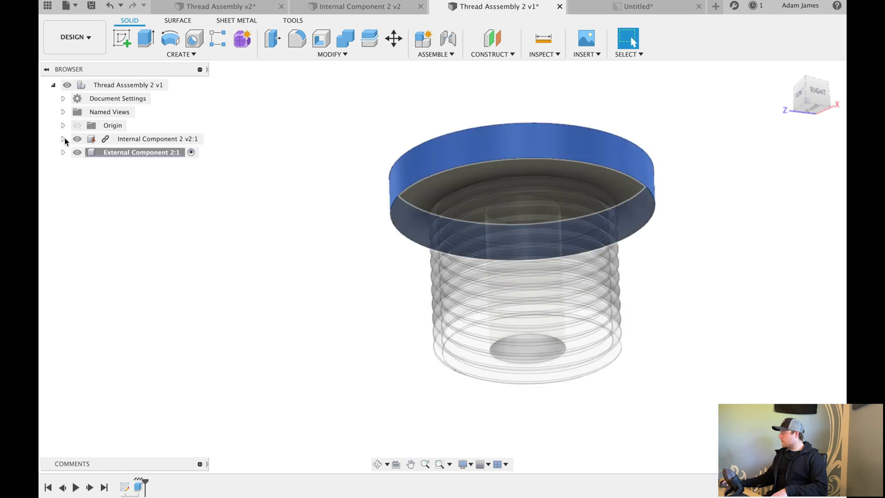
pyautogui.click(63, 153)
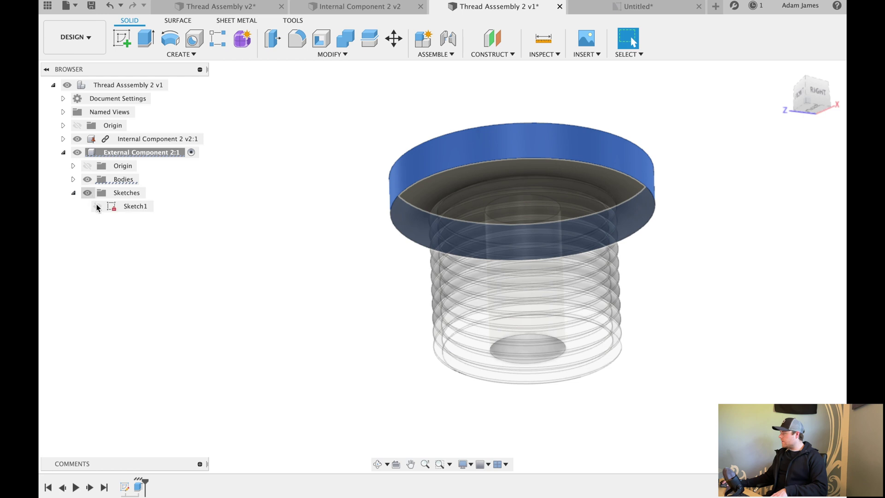
pyautogui.click(98, 206)
pyautogui.click(270, 256)
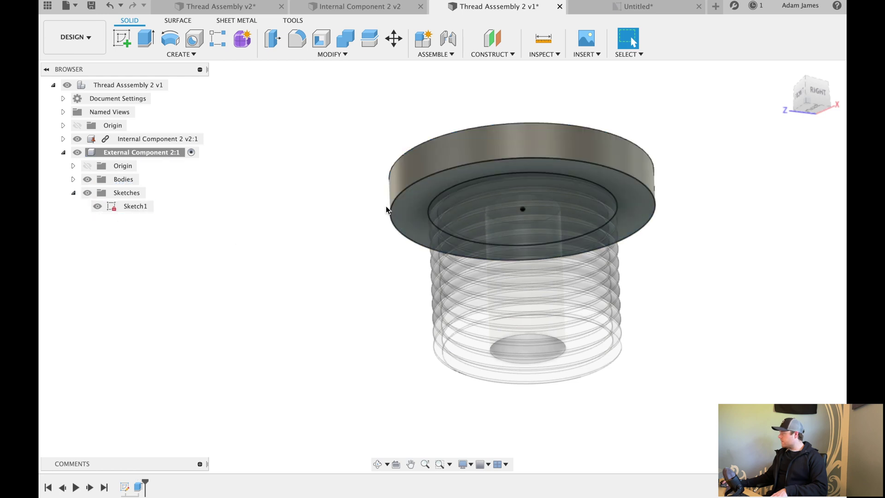
pyautogui.click(424, 202)
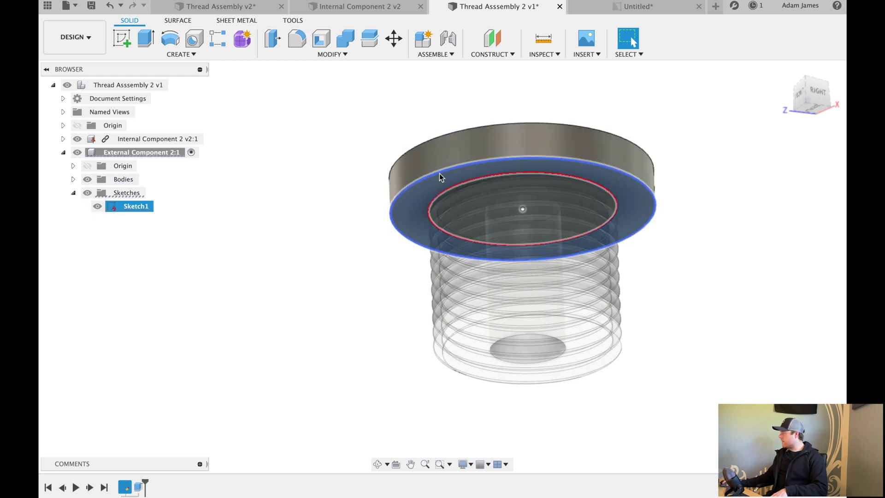
pyautogui.click(142, 44)
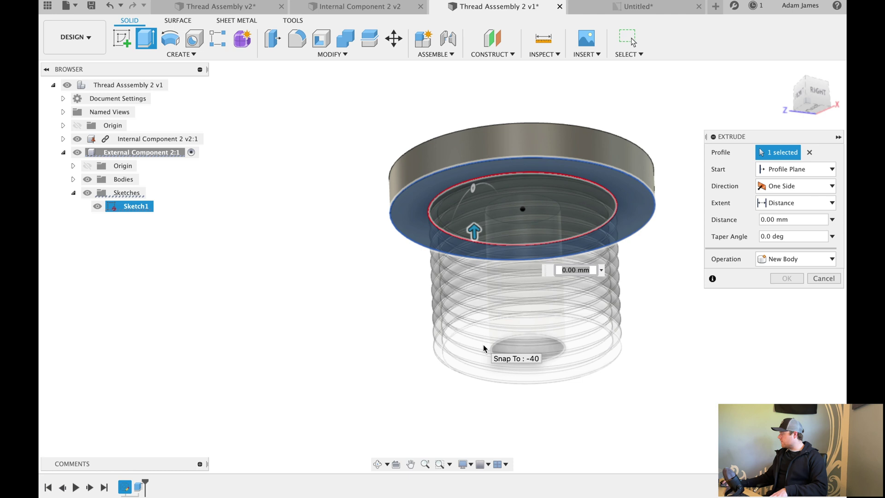
pyautogui.click(483, 349)
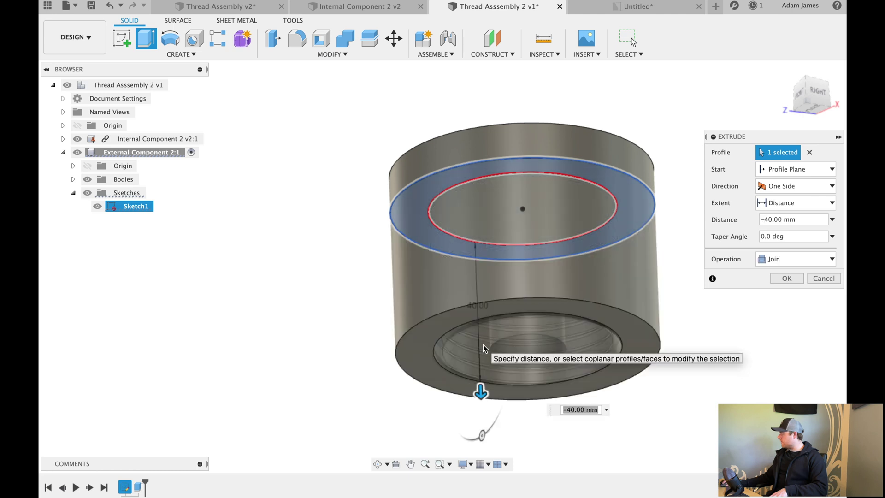
pyautogui.click(788, 279)
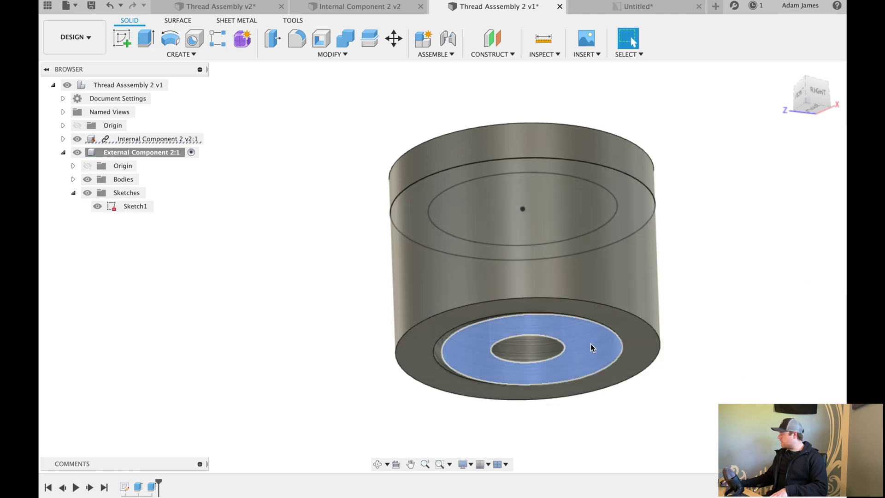
pyautogui.click(593, 346)
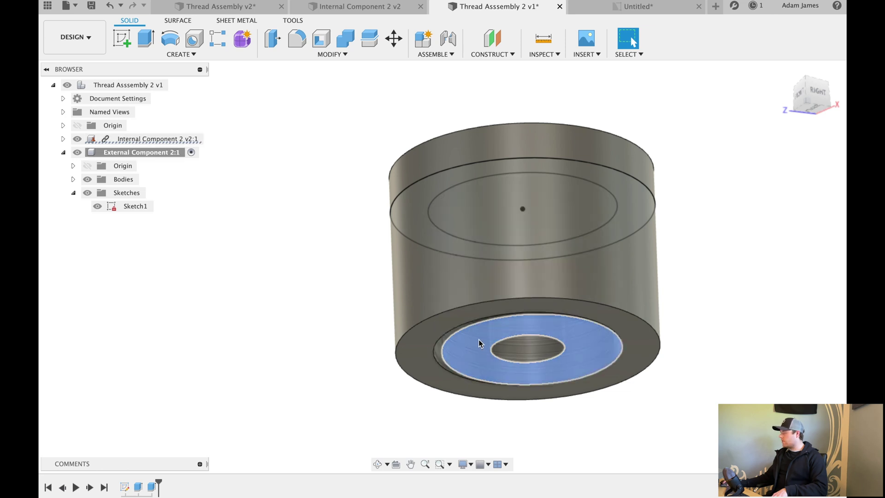
# Hide Internal Component 2 and Sketch1 so only the cap's bore is visible
pyautogui.click(80, 139)
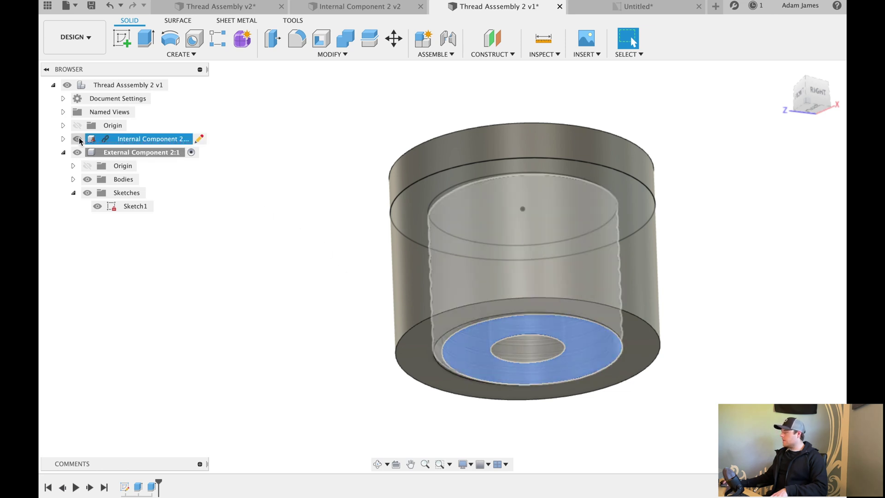
pyautogui.click(185, 323)
pyautogui.scroll(3, 508, 386)
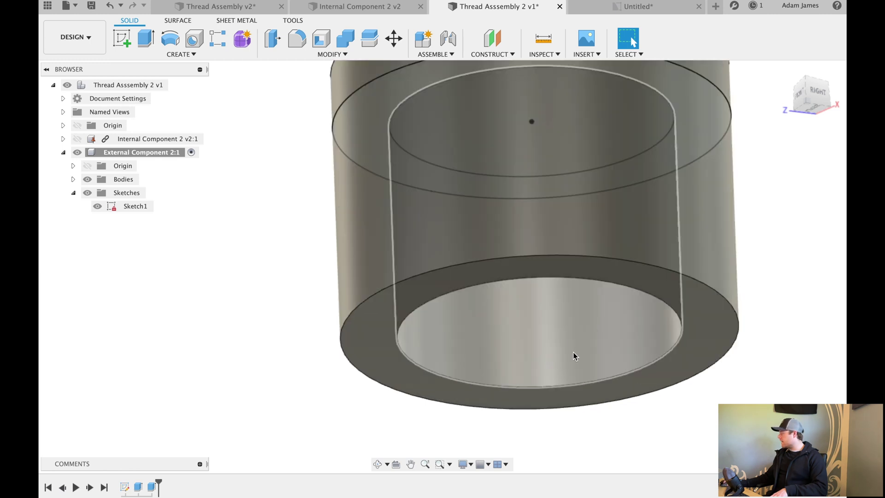
pyautogui.click(539, 355)
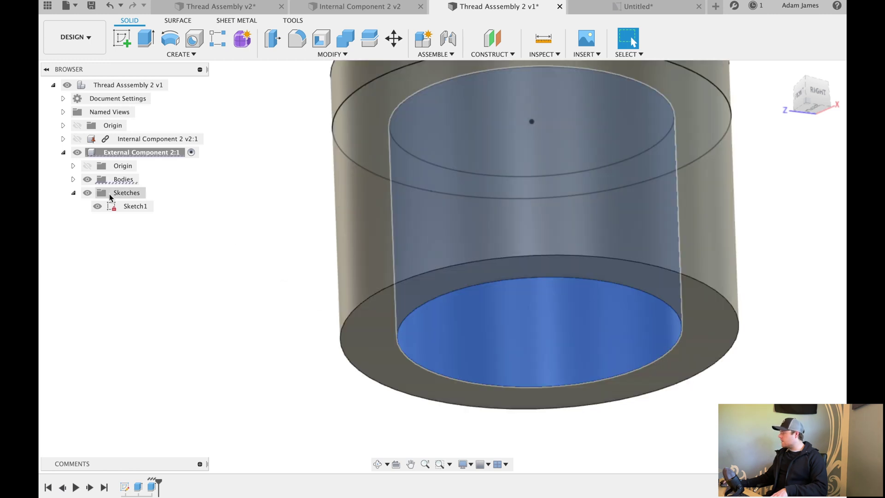
pyautogui.click(97, 206)
pyautogui.click(307, 331)
pyautogui.scroll(-2, 306, 330)
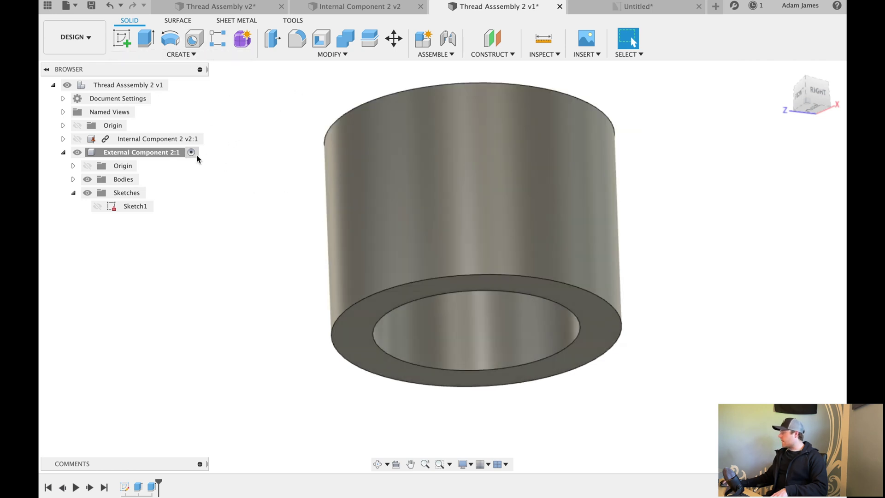
# Add a modeled M50x4 6H right-hand thread to the bore face, then re-confirm Thread1
pyautogui.click(184, 55)
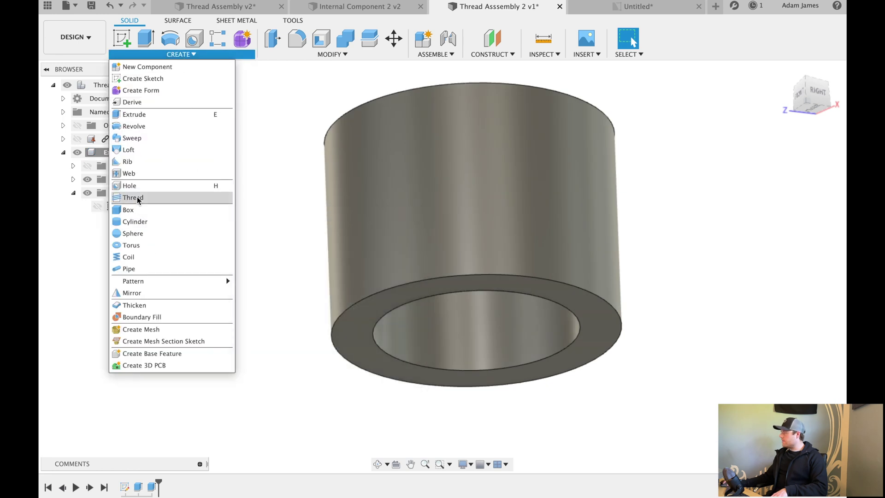
pyautogui.press('Escape')
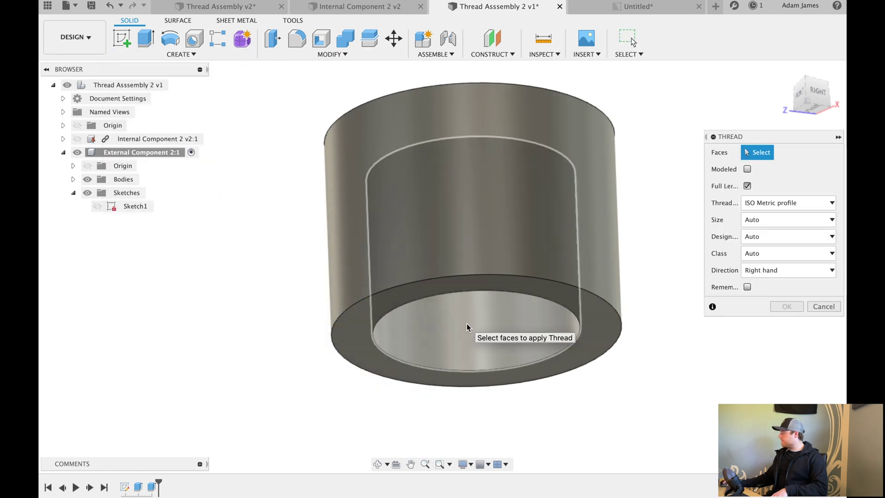
pyautogui.click(467, 327)
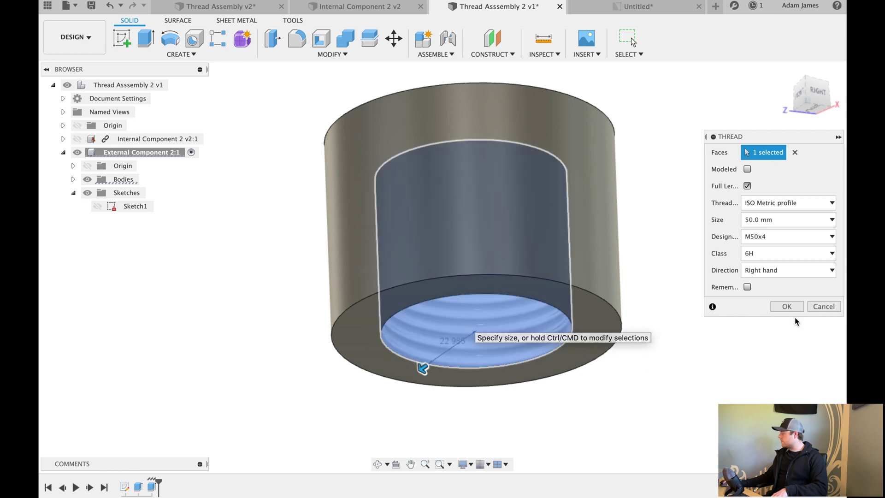
pyautogui.click(748, 169)
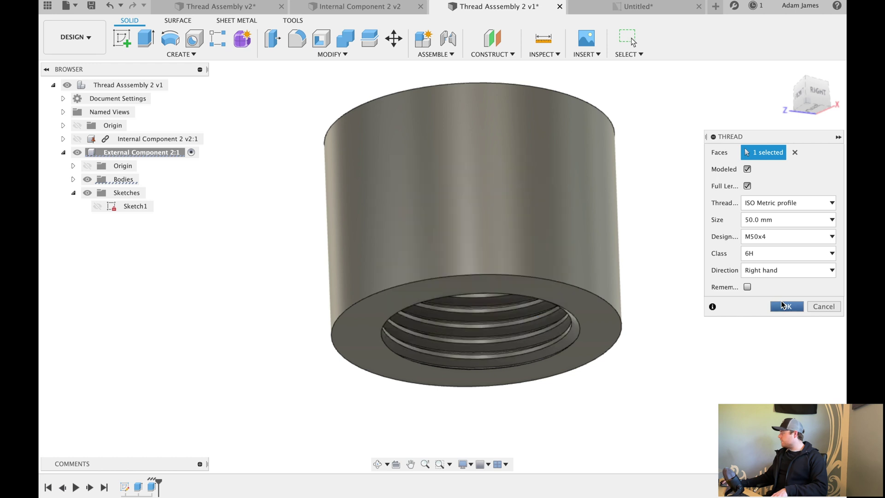
pyautogui.click(785, 306)
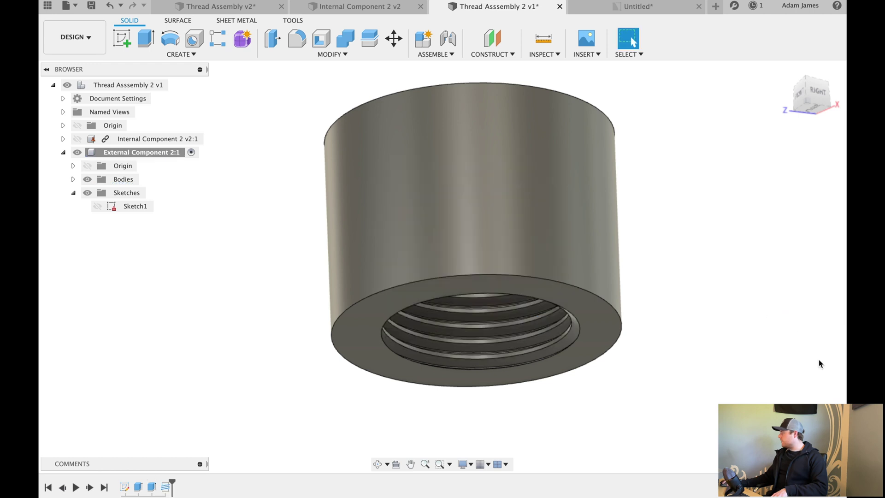
pyautogui.click(63, 153)
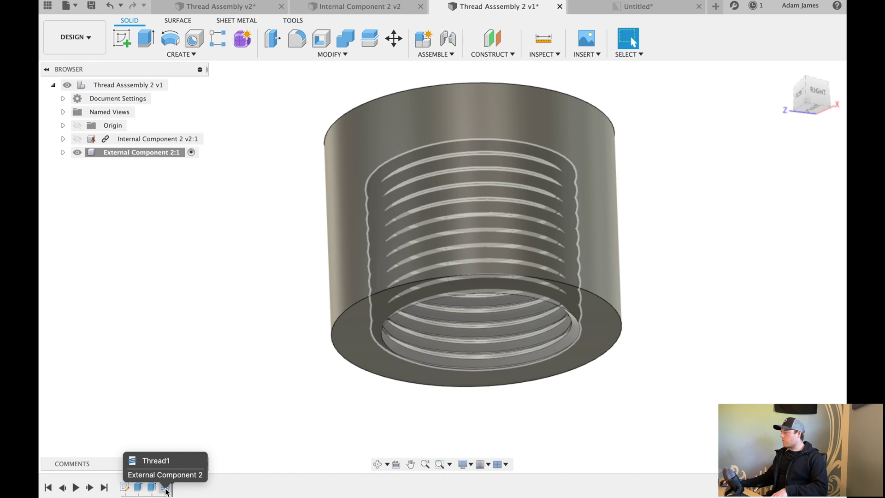
pyautogui.rightClick(166, 486)
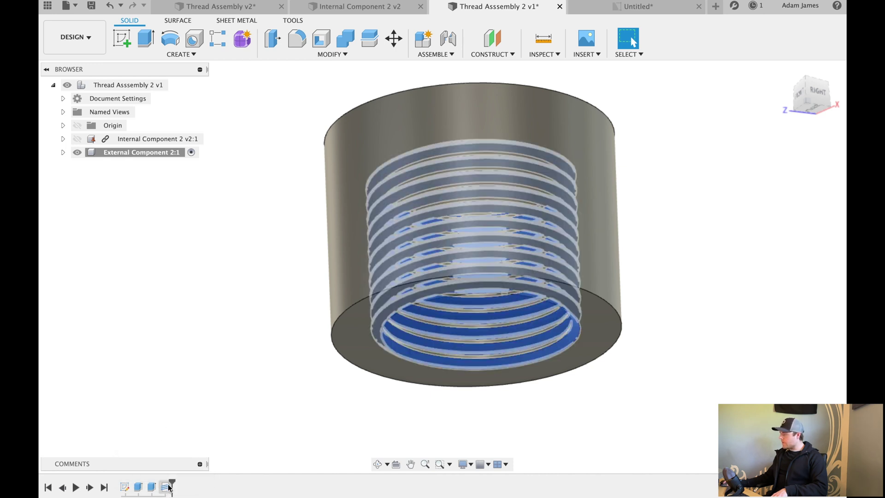
pyautogui.click(203, 384)
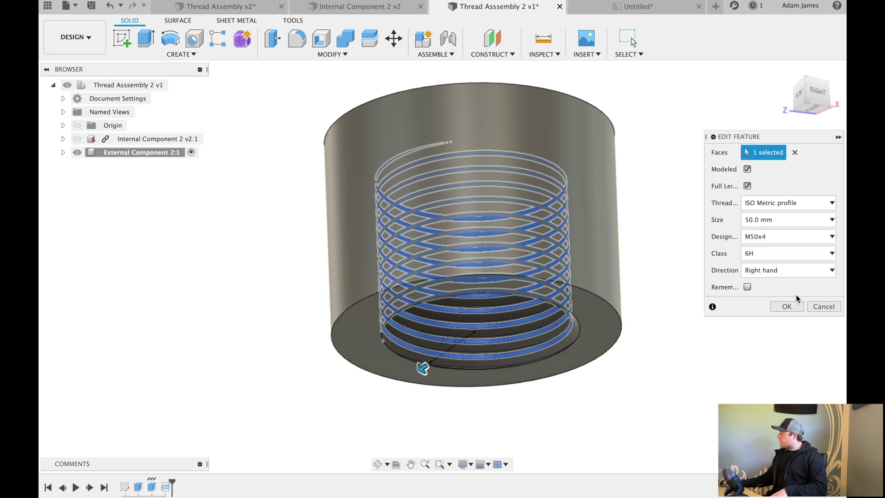
pyautogui.click(787, 307)
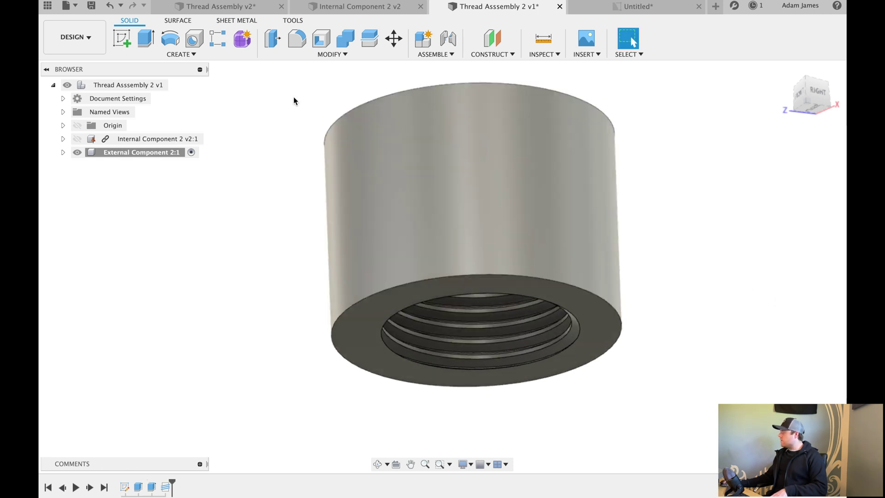
# Create a section analysis through the threaded cap and make Internal Component 2 visible
pyautogui.click(544, 54)
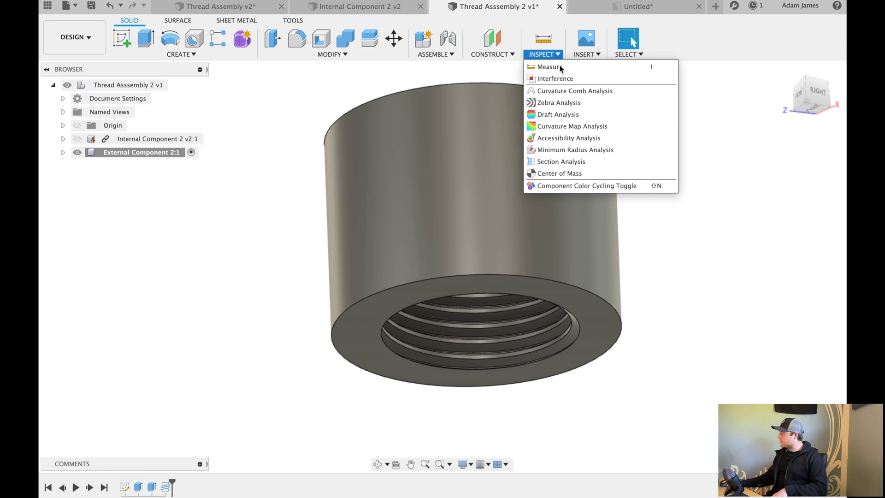
pyautogui.press('Escape')
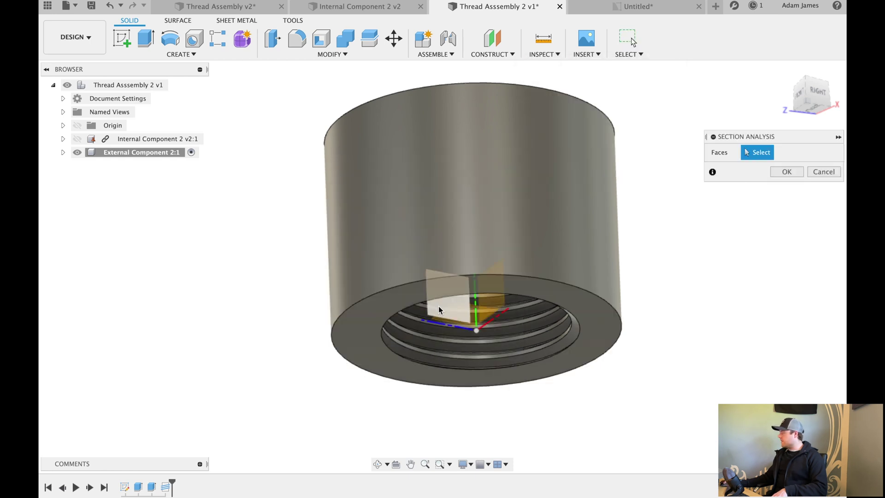
pyautogui.click(439, 310)
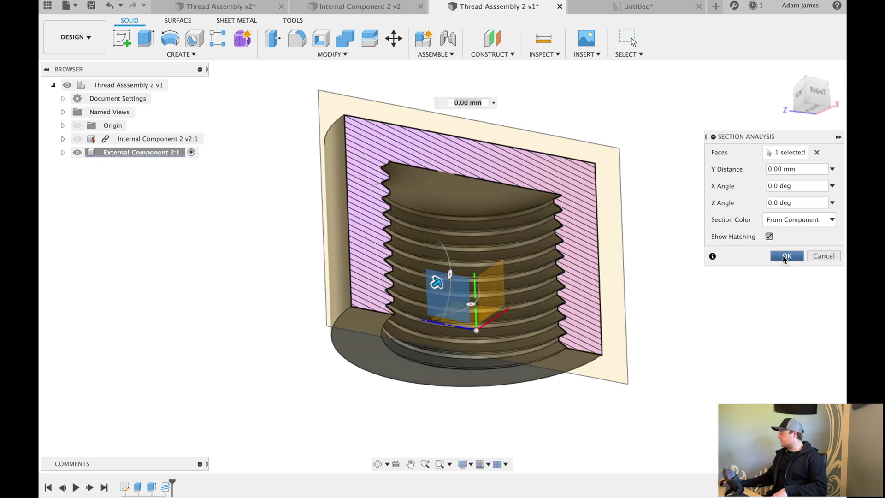
pyautogui.click(786, 257)
pyautogui.click(90, 154)
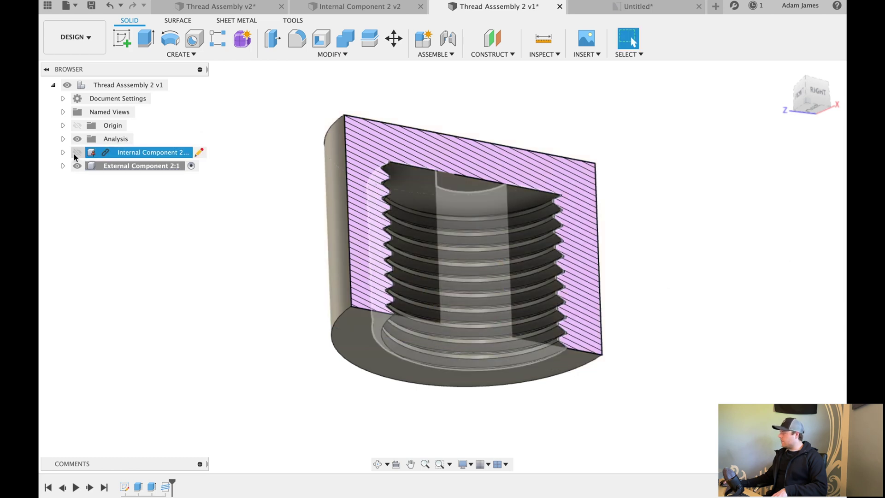
pyautogui.click(262, 174)
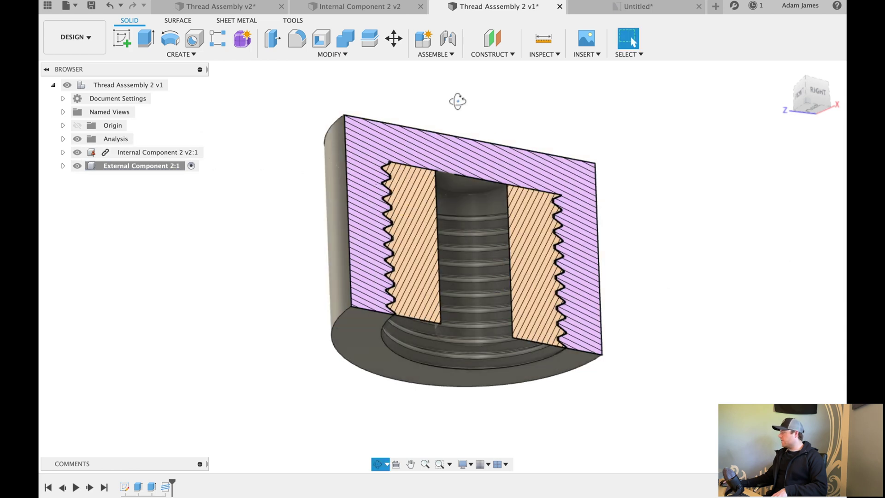
# Orbit and zoom the section to inspect the meshing thread profiles straight on and at an angle
pyautogui.moveTo(457, 98)
pyautogui.keyDown('shift'); pyautogui.mouseDown(button='middle')
pyautogui.moveTo(449, 109)
pyautogui.moveTo(557, 155)
pyautogui.mouseUp(button='middle'); pyautogui.keyUp('shift')
pyautogui.scroll(10, 562, 184)
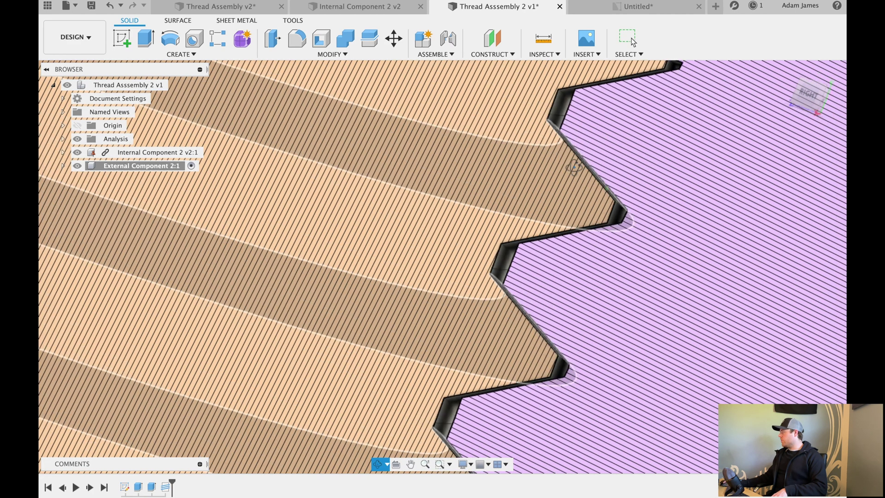
pyautogui.scroll(-8, 558, 294)
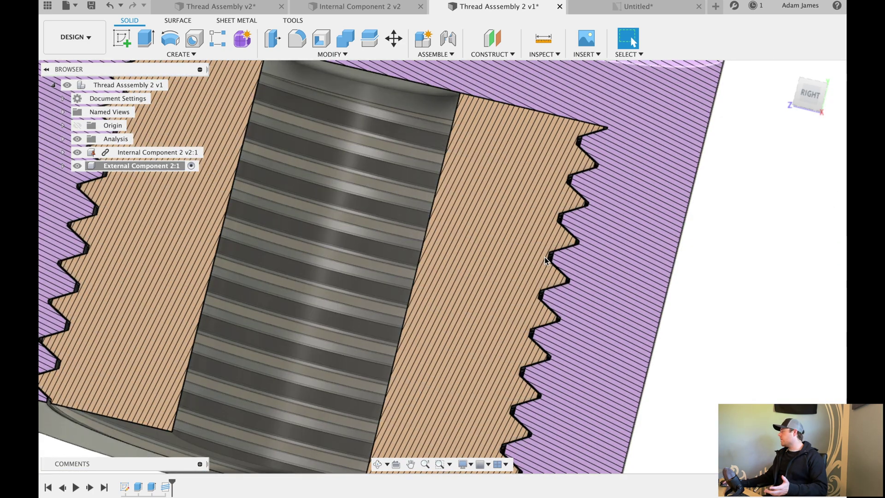
pyautogui.scroll(-5, 572, 243)
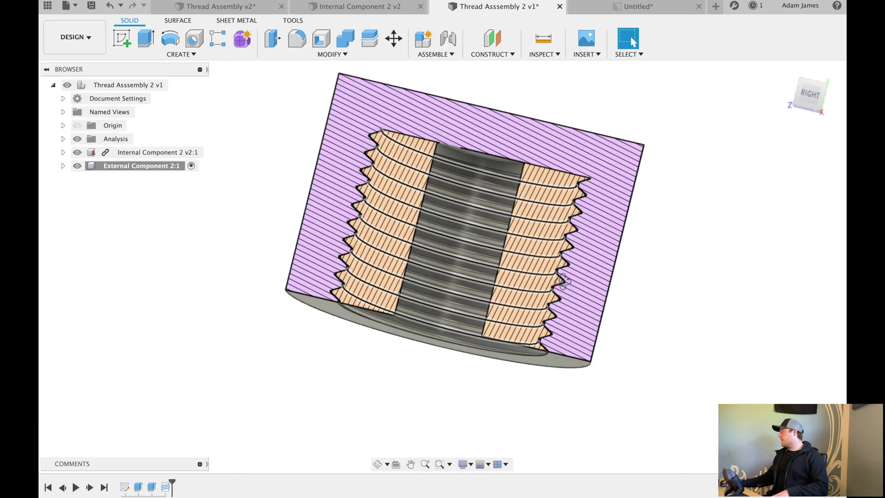
pyautogui.scroll(5, 341, 318)
pyautogui.scroll(3, 341, 317)
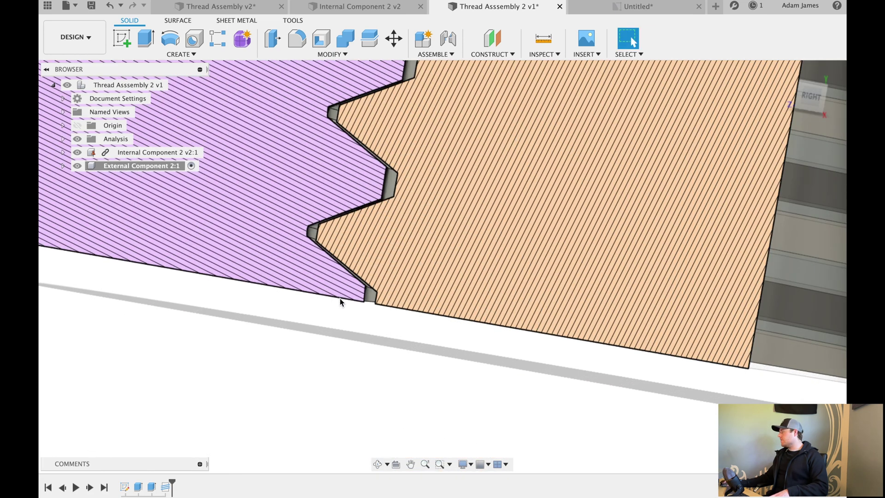
pyautogui.scroll(3, 346, 314)
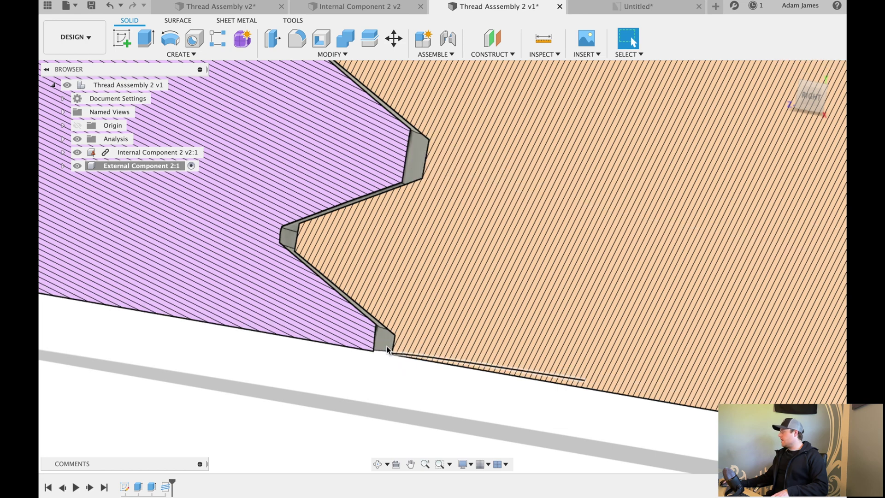
pyautogui.scroll(-10, 352, 303)
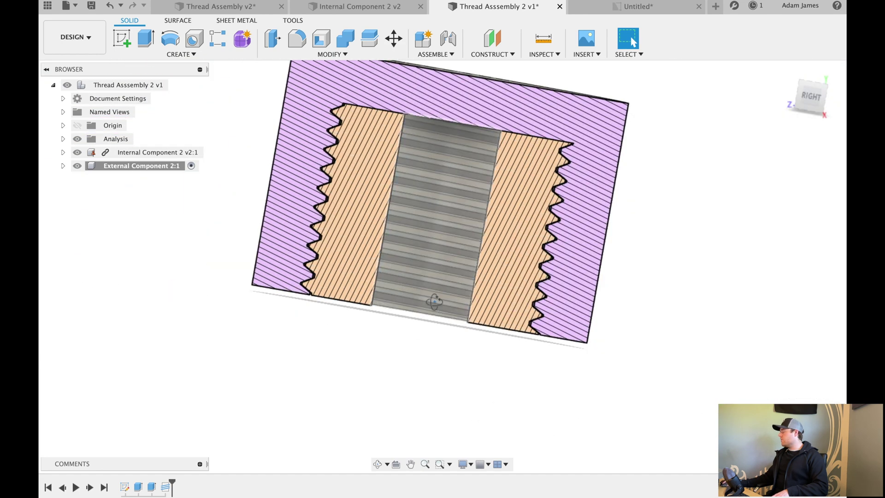
pyautogui.keyDown('shift'); pyautogui.moveTo(434, 302); pyautogui.dragTo(454, 314, button='middle'); pyautogui.keyUp('shift')
pyautogui.scroll(-3, 588, 395)
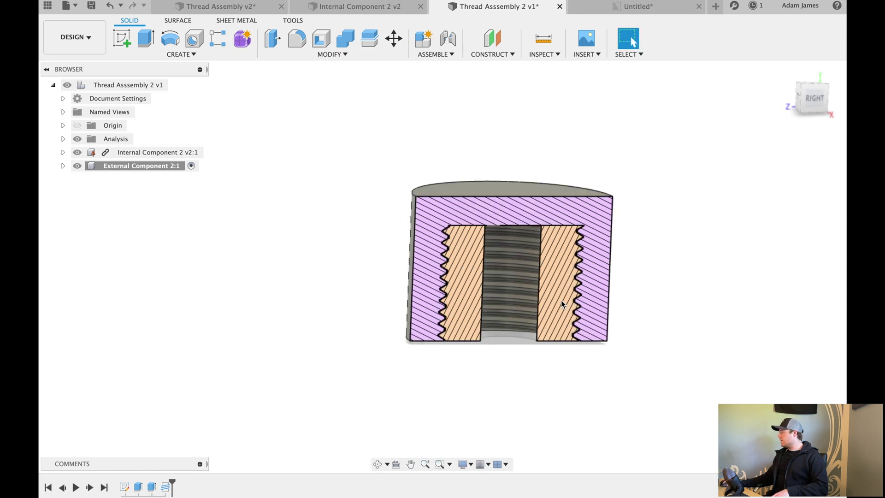
pyautogui.scroll(5, 459, 184)
pyautogui.keyDown('shift'); pyautogui.moveTo(459, 183); pyautogui.dragTo(459, 190, button='middle'); pyautogui.keyUp('shift')
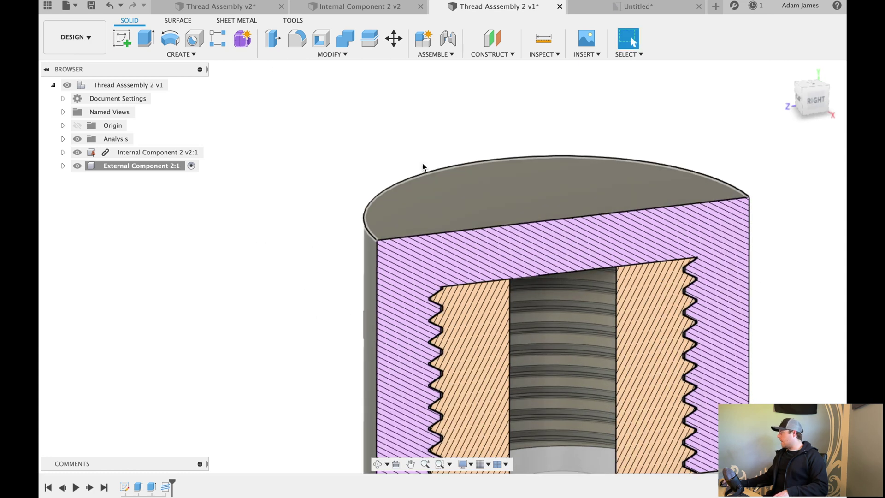
pyautogui.scroll(-3, 423, 167)
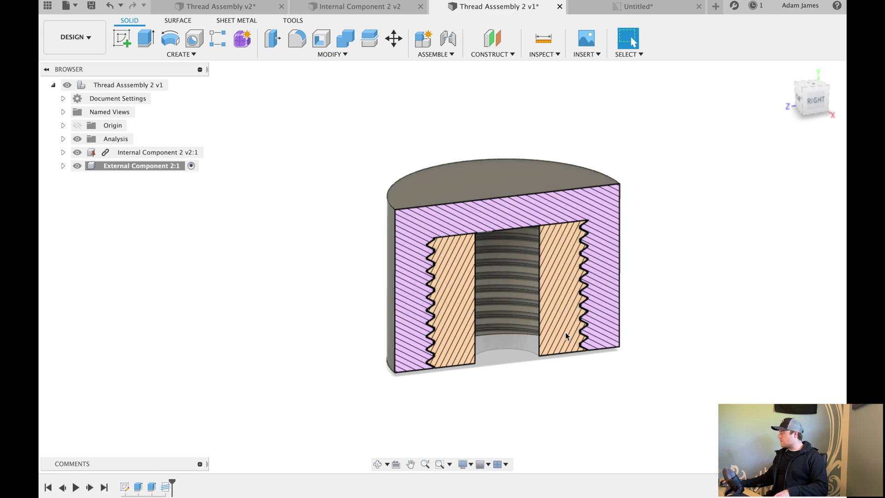
pyautogui.keyDown('shift'); pyautogui.moveTo(567, 336); pyautogui.dragTo(548, 306, button='middle'); pyautogui.keyUp('shift')
pyautogui.scroll(5, 555, 318)
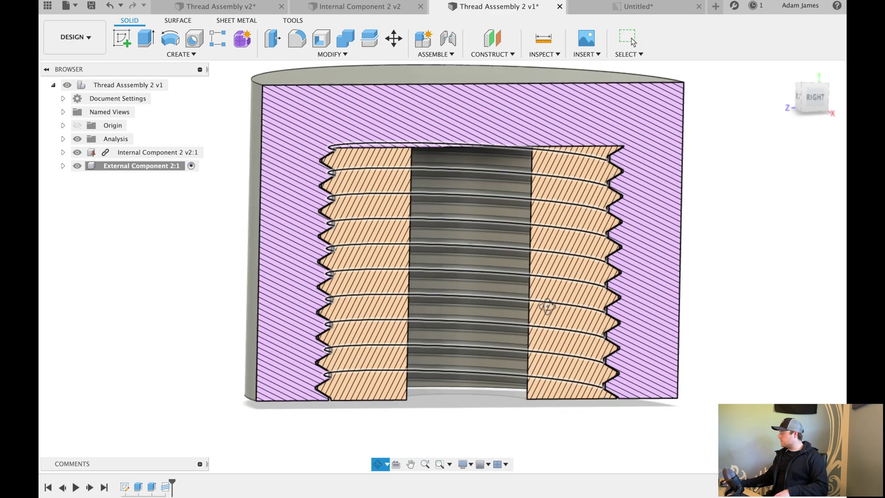
pyautogui.scroll(-5, 451, 275)
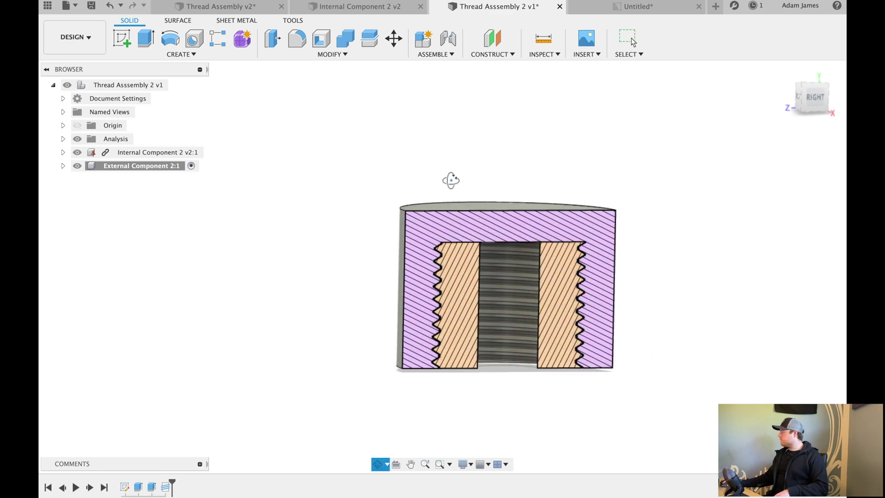
pyautogui.keyDown('shift'); pyautogui.moveTo(451, 180); pyautogui.dragTo(451, 182, button='middle'); pyautogui.keyUp('shift')
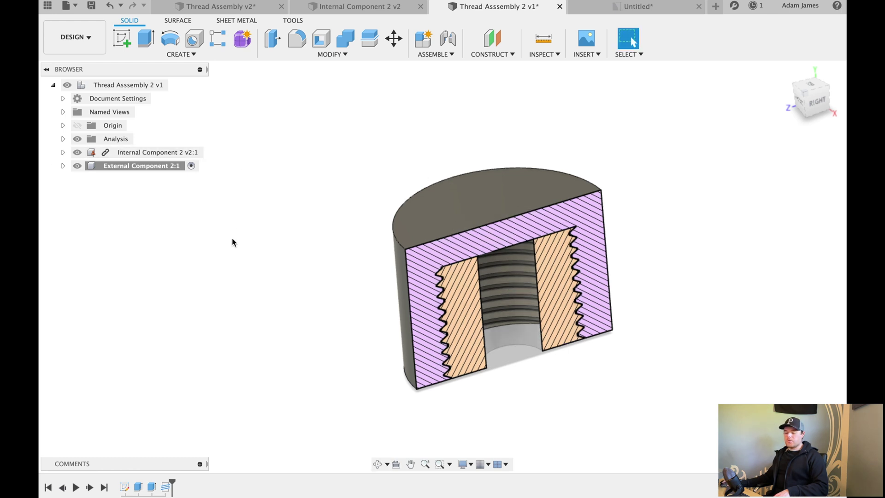